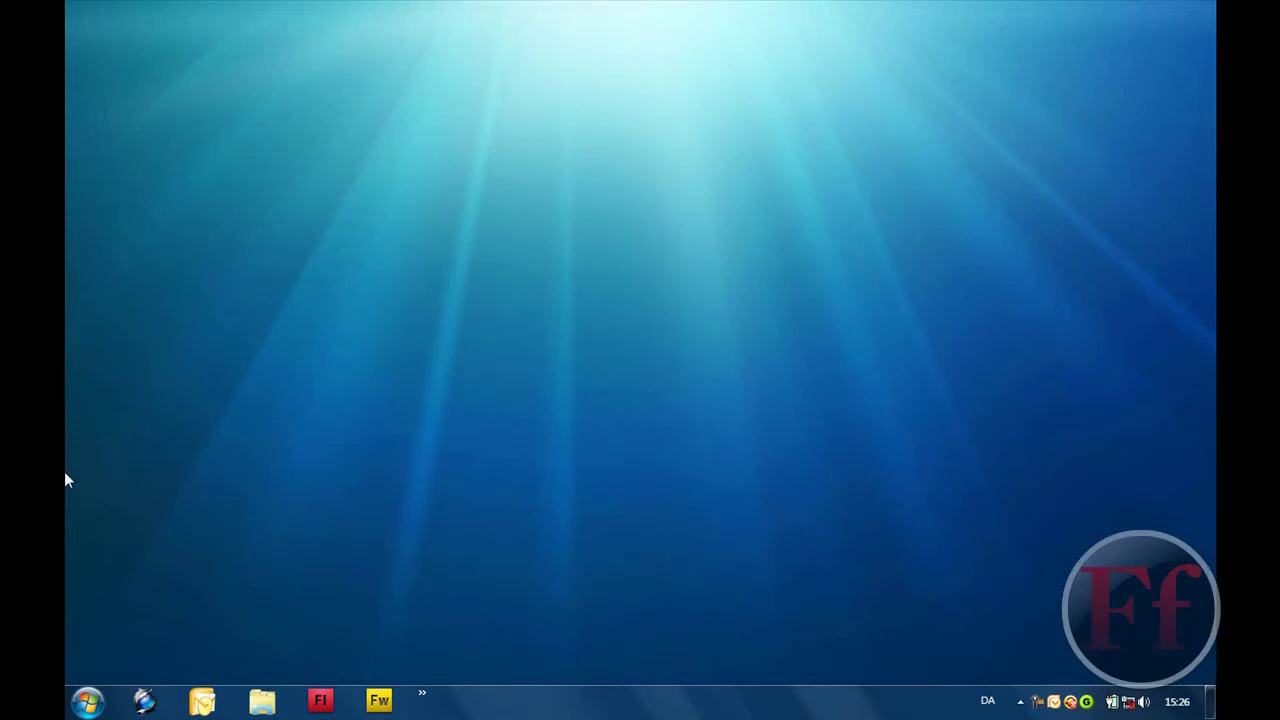
Step: Restore the minimized Photoshop window from the taskbar showing obama.jpg and obama funny.jpg
mouse_move(64, 530)
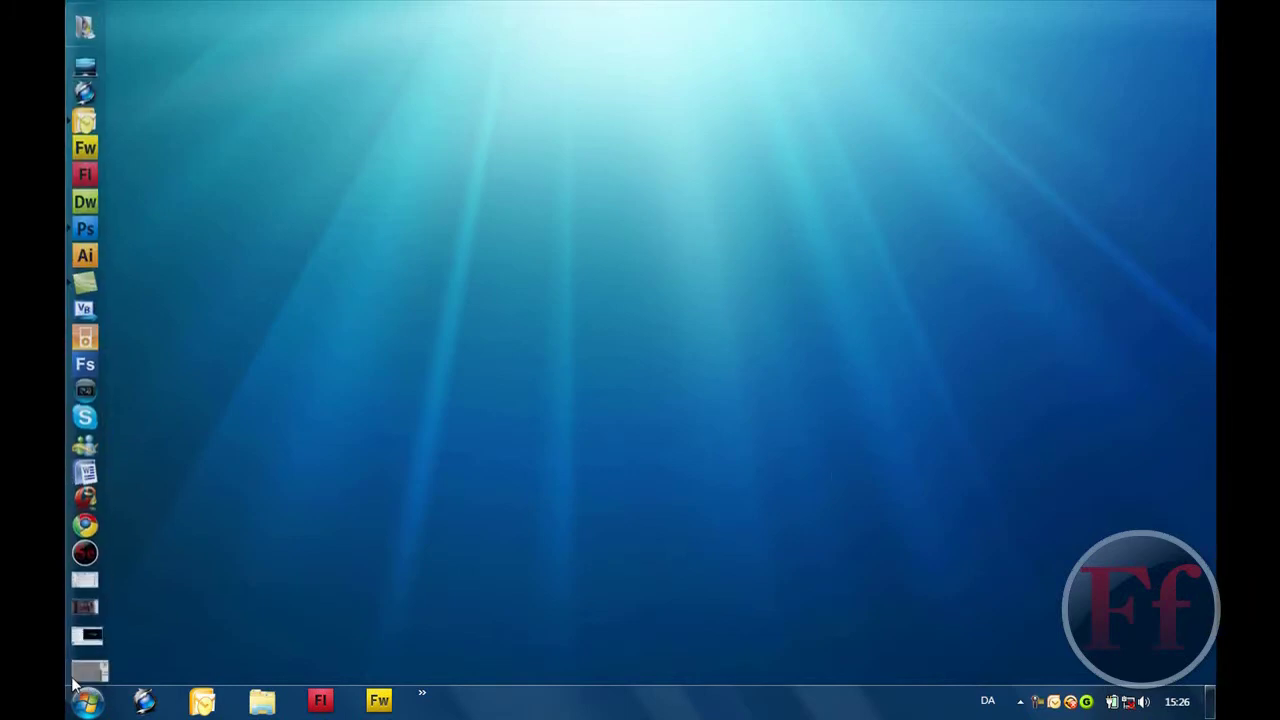
left_click(88, 674)
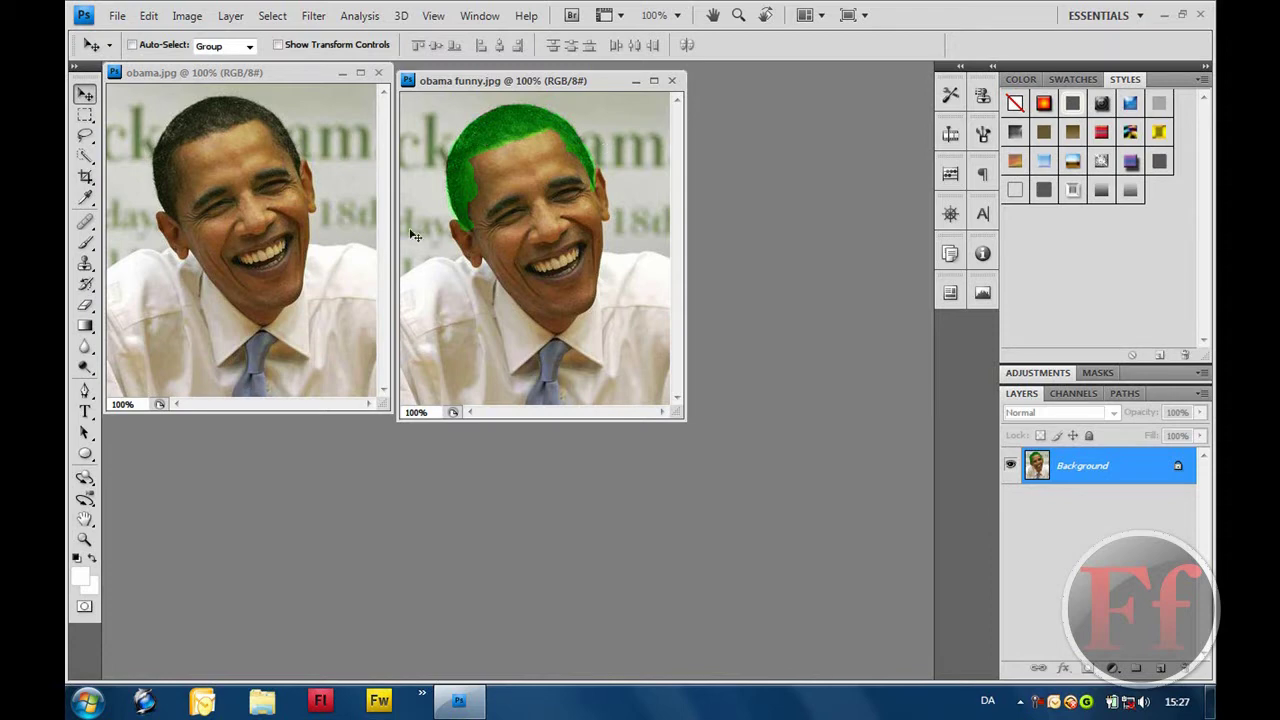
Step: Close the green-haired obama funny.jpg and dock obama.jpg into the workspace
left_click_drag(429, 90, 430, 85)
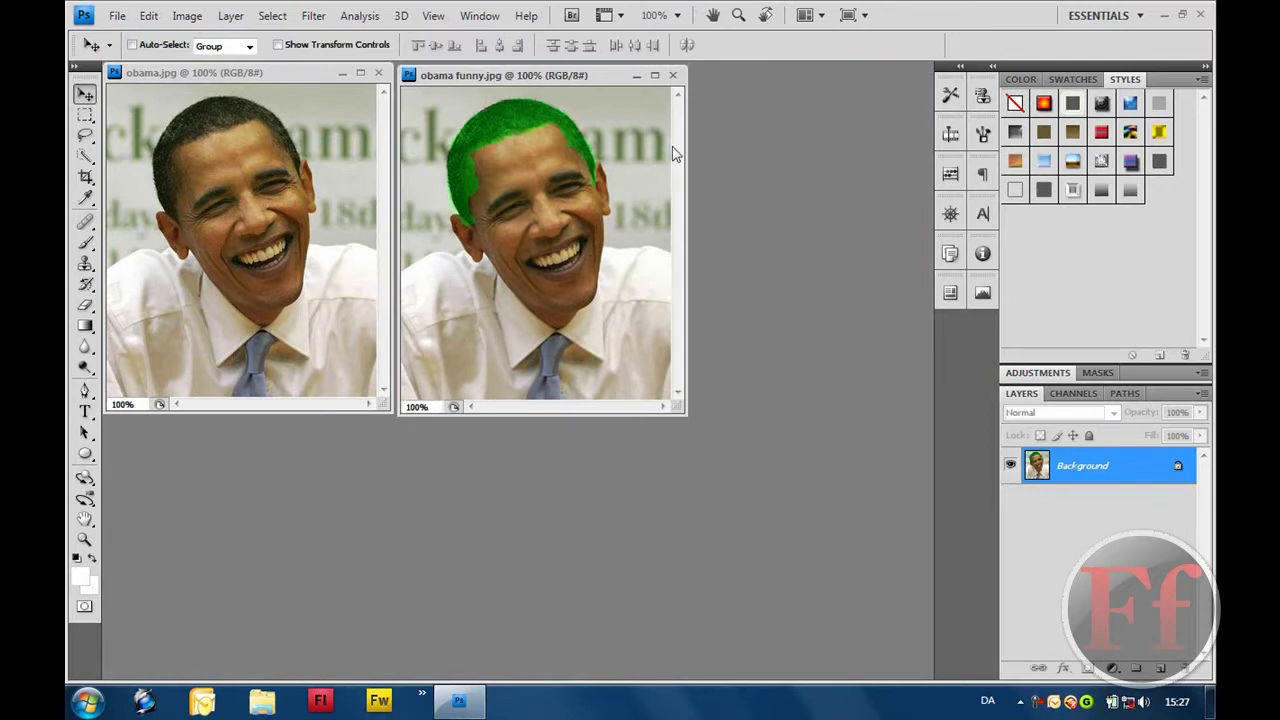
left_click(672, 76)
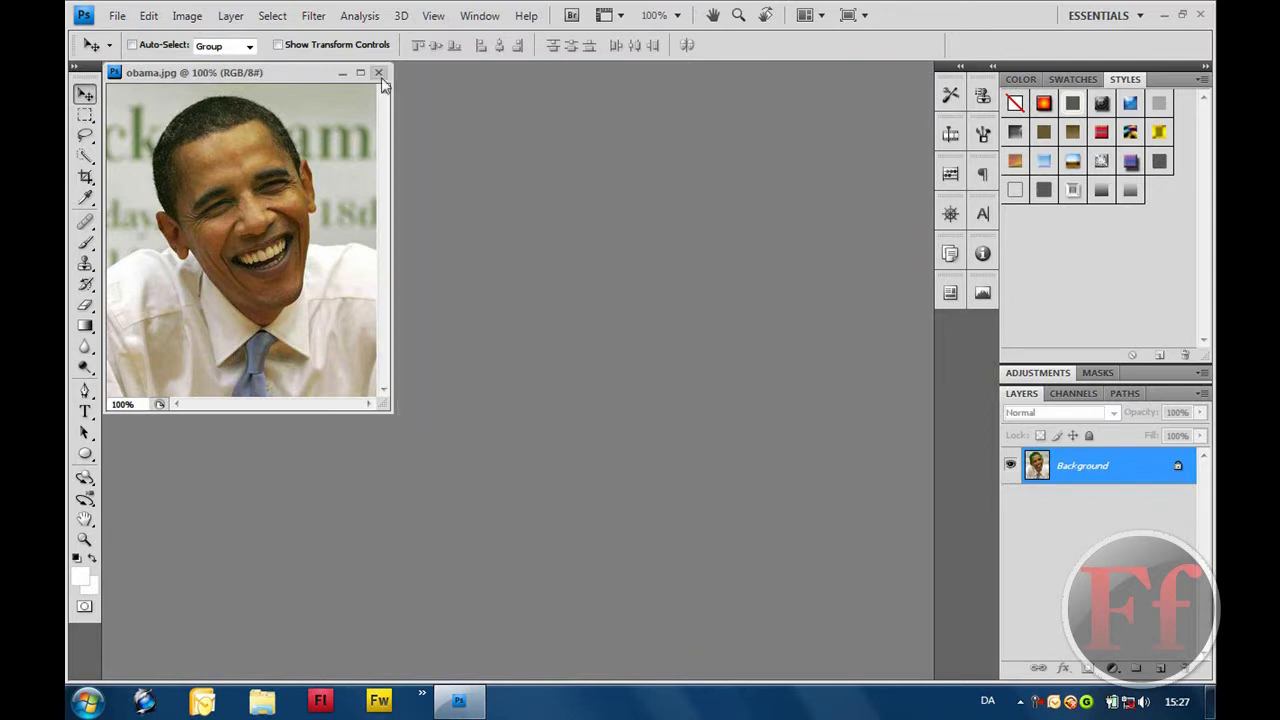
left_click_drag(316, 78, 316, 104)
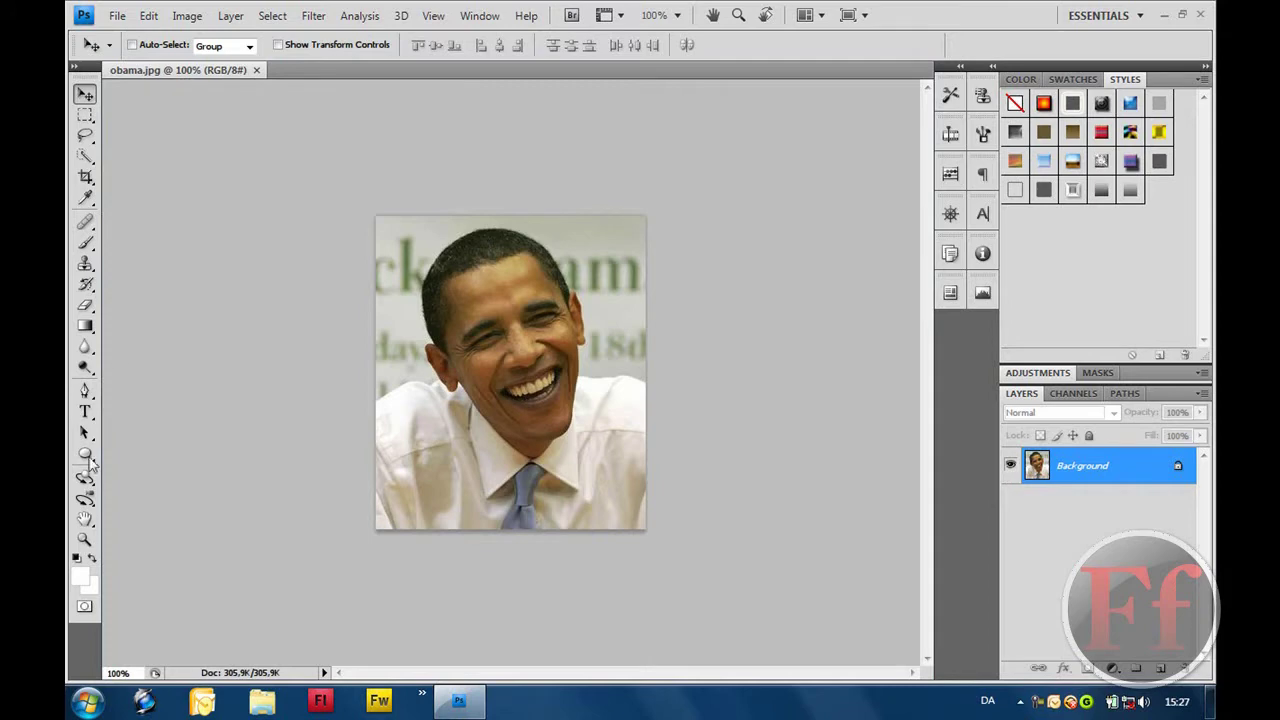
Step: Zoom obama.jpg to 200%, turn on Quick Mask mode, and select the Brush tool
left_click(84, 245)
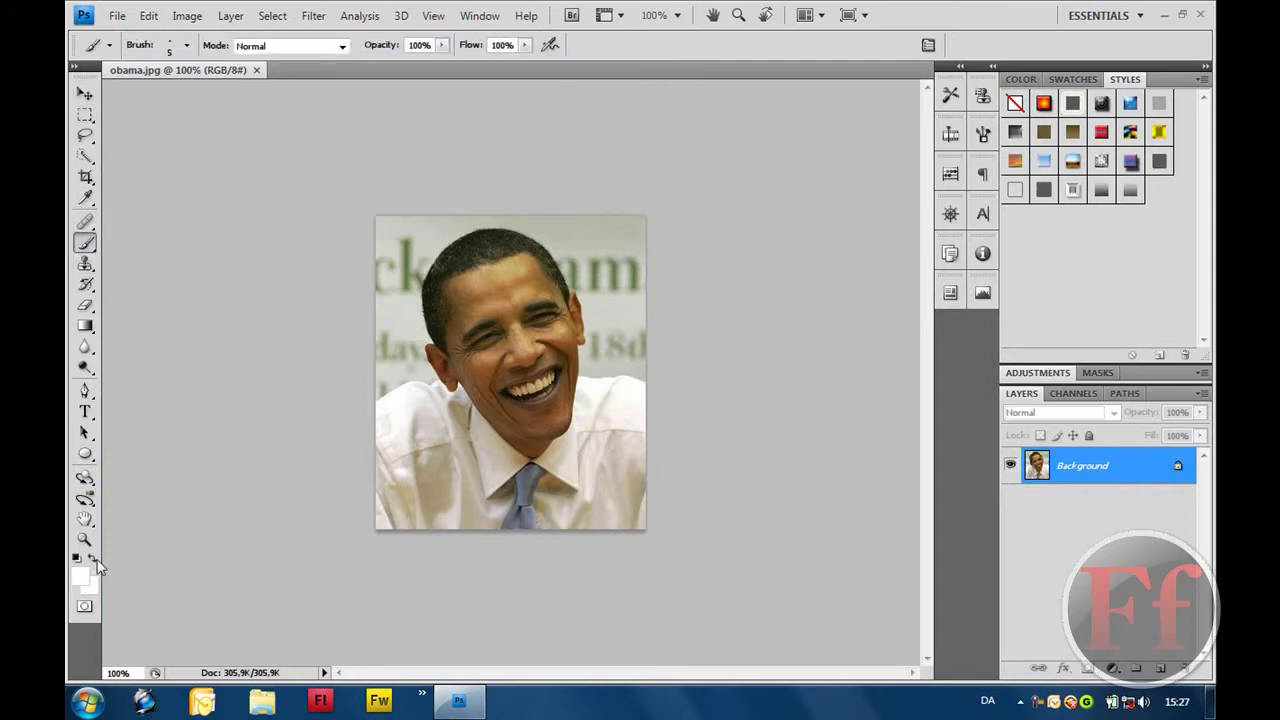
left_click(85, 541)
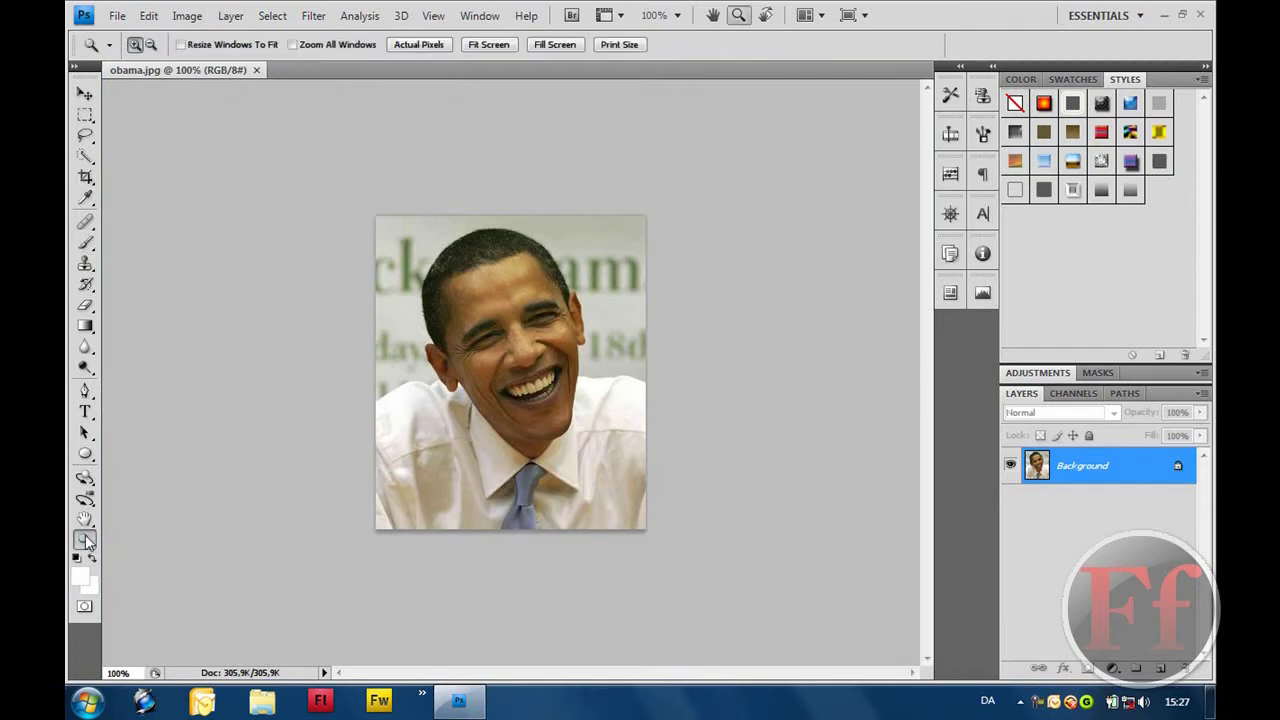
left_click(445, 350)
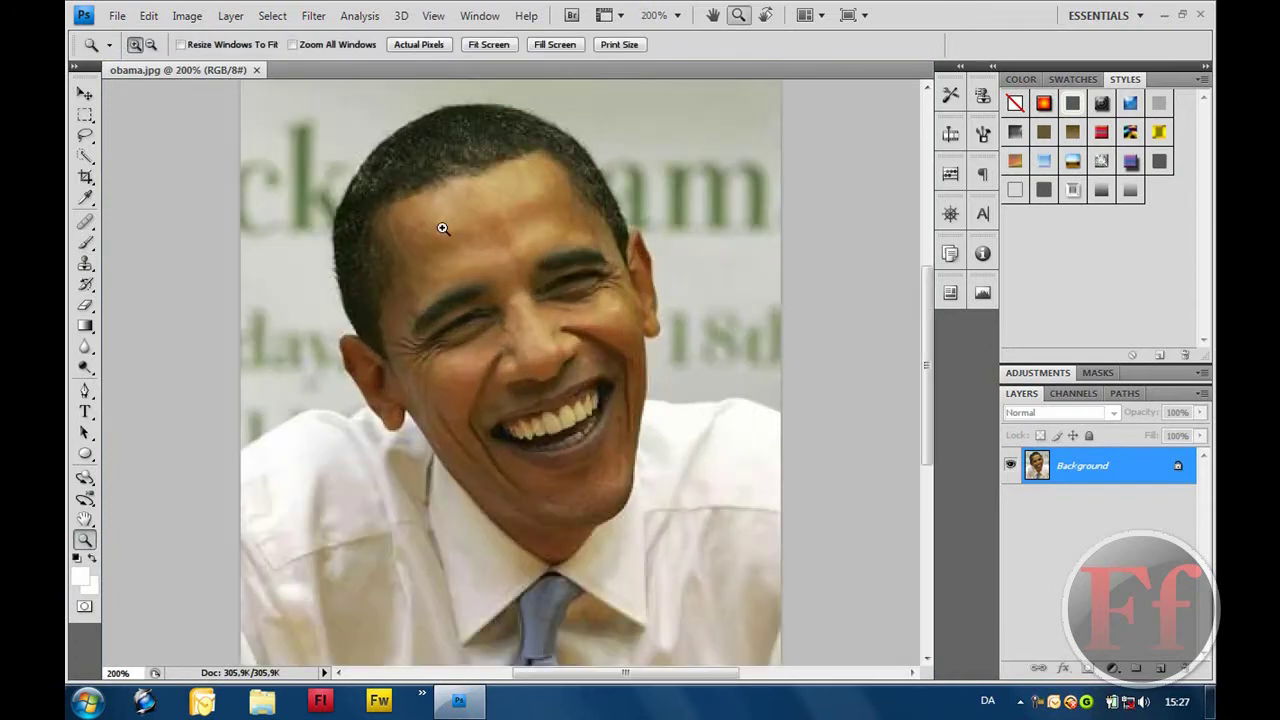
left_click(85, 608)
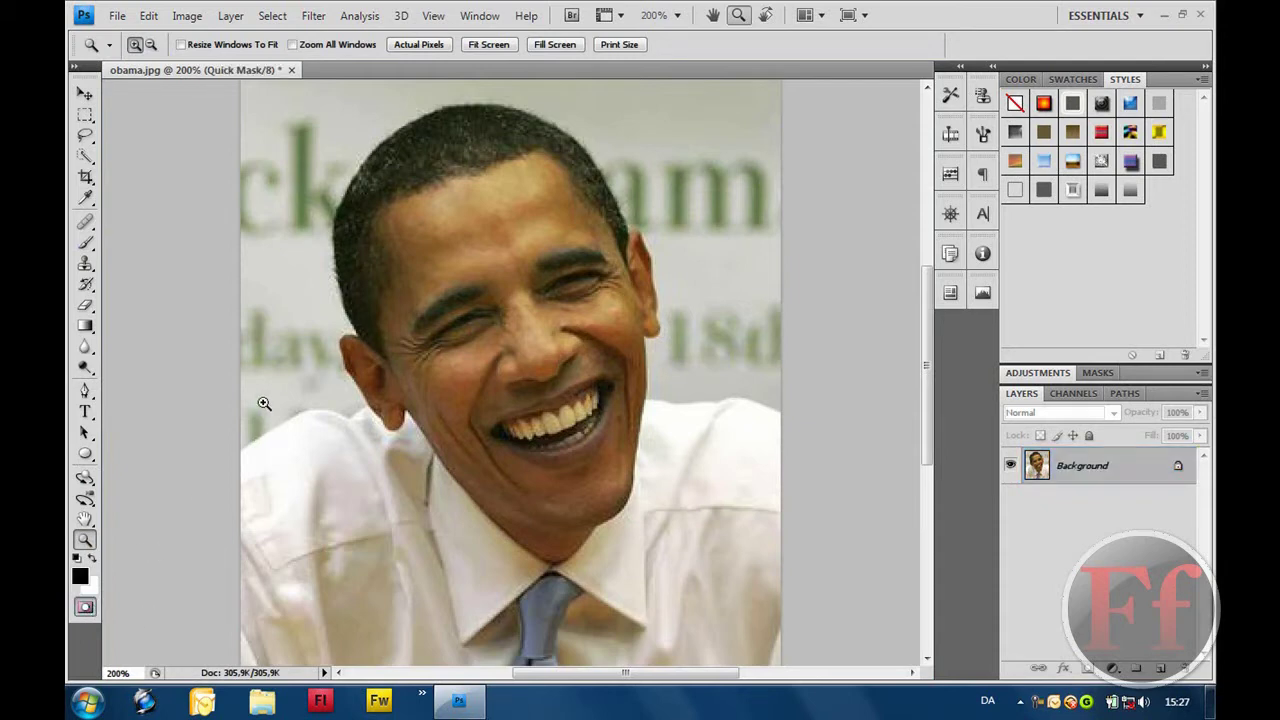
left_click(85, 243)
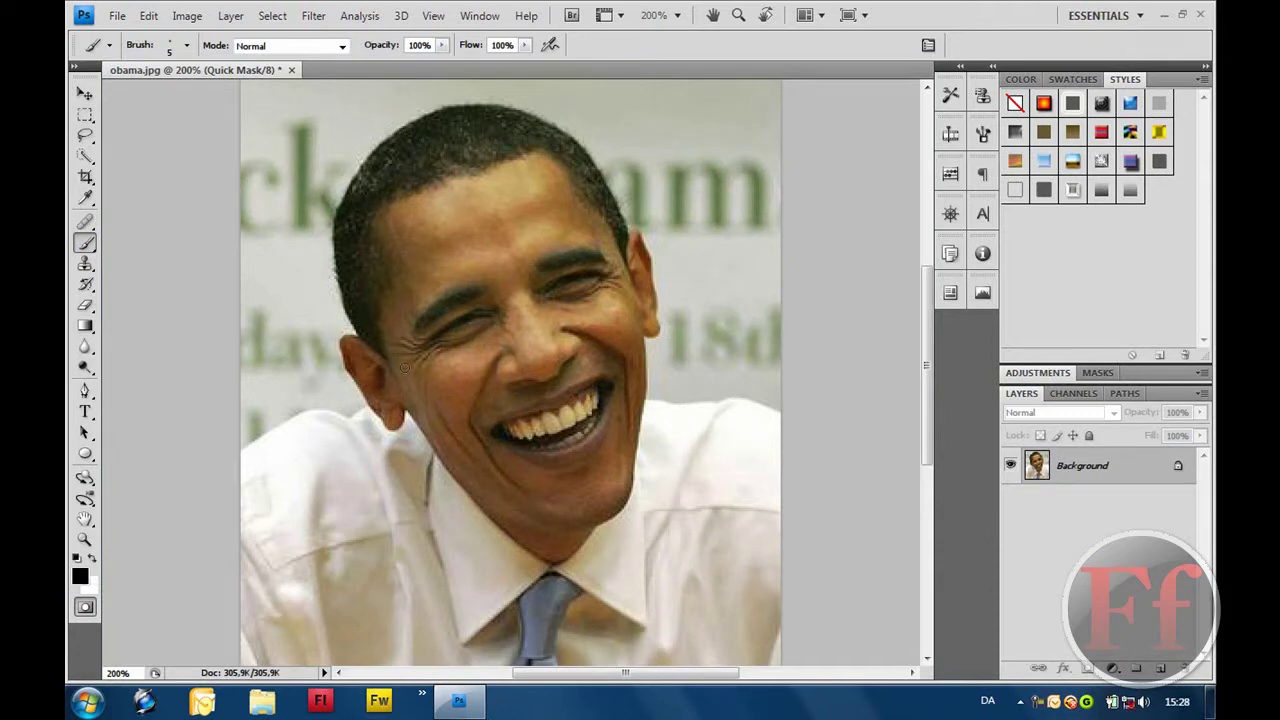
left_click(186, 45)
Step: With a 13 px brush, mask the top, left and right hair, then switch to 9 px
left_click(218, 190)
left_click(416, 151)
mouse_move(416, 151)
left_mouse_down()
mouse_move(466, 128)
mouse_move(510, 130)
mouse_move(410, 164)
left_mouse_up()
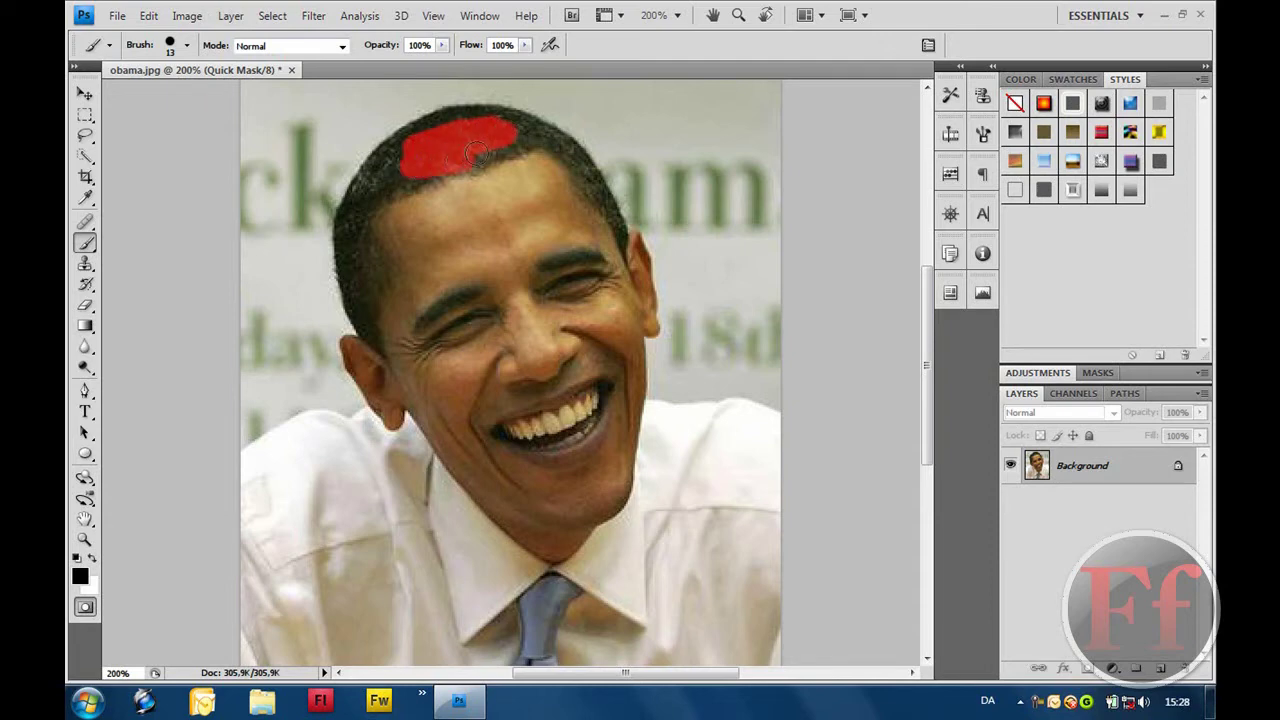
left_click_drag(508, 132, 521, 130)
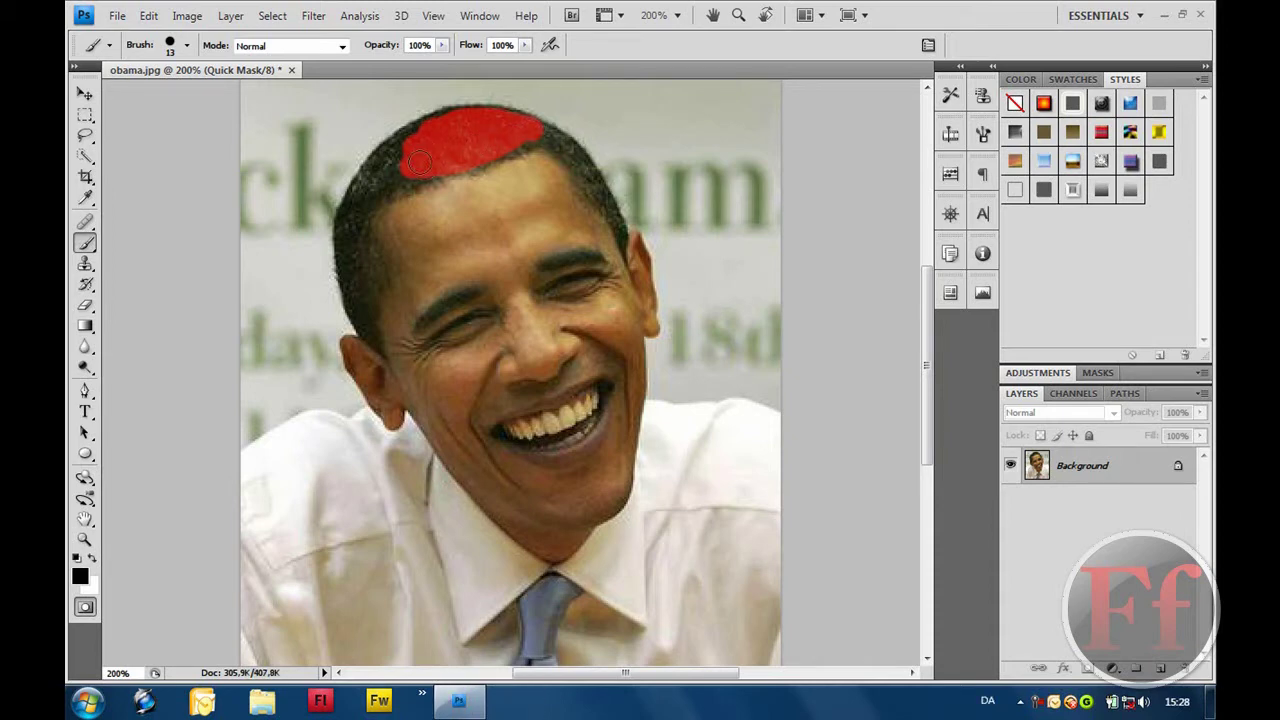
mouse_move(424, 168)
left_mouse_down()
mouse_move(376, 186)
mouse_move(390, 165)
mouse_move(417, 143)
mouse_move(362, 212)
mouse_move(366, 288)
mouse_move(361, 262)
left_mouse_up()
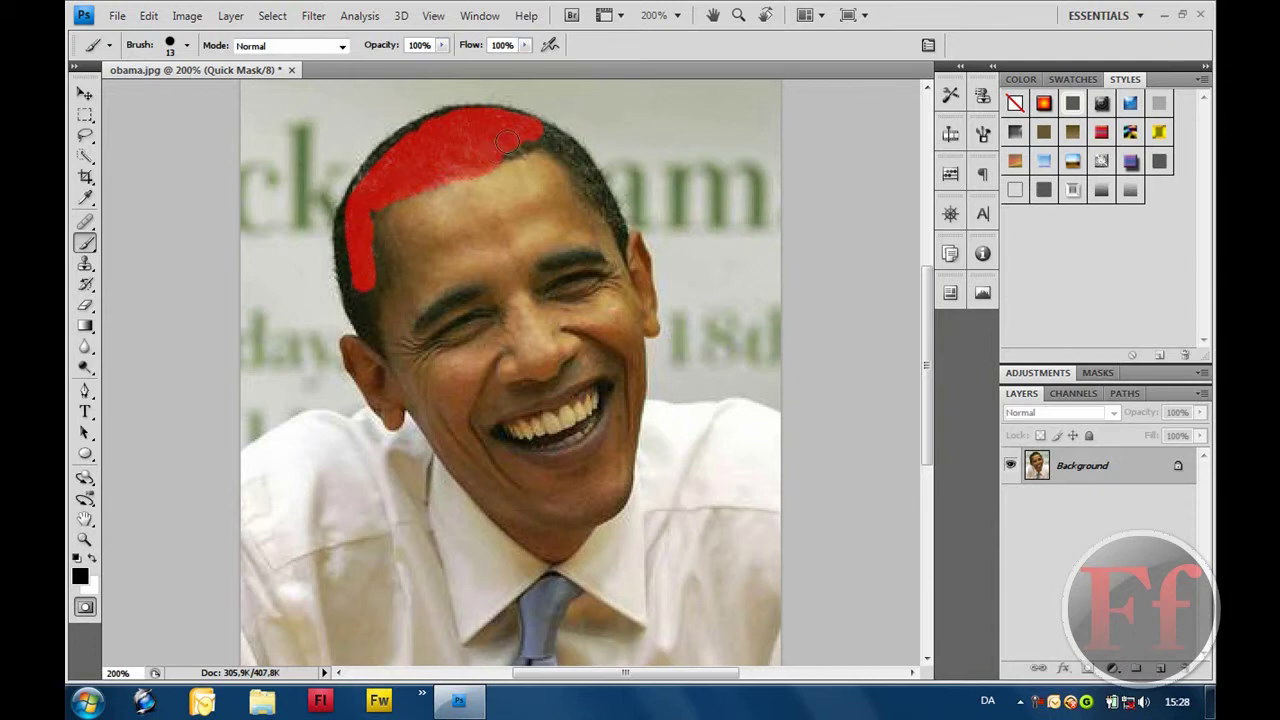
mouse_move(536, 136)
left_mouse_down()
mouse_move(574, 156)
mouse_move(601, 206)
left_mouse_up()
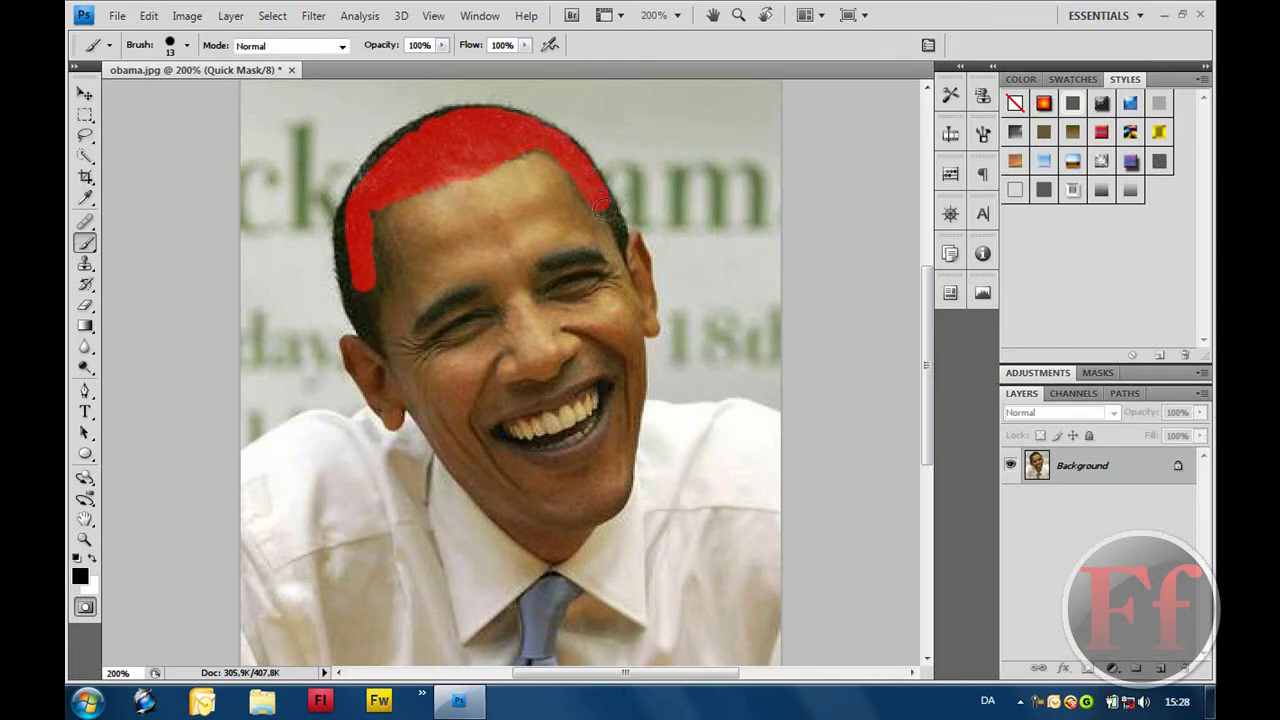
left_click(190, 48)
left_click(189, 195)
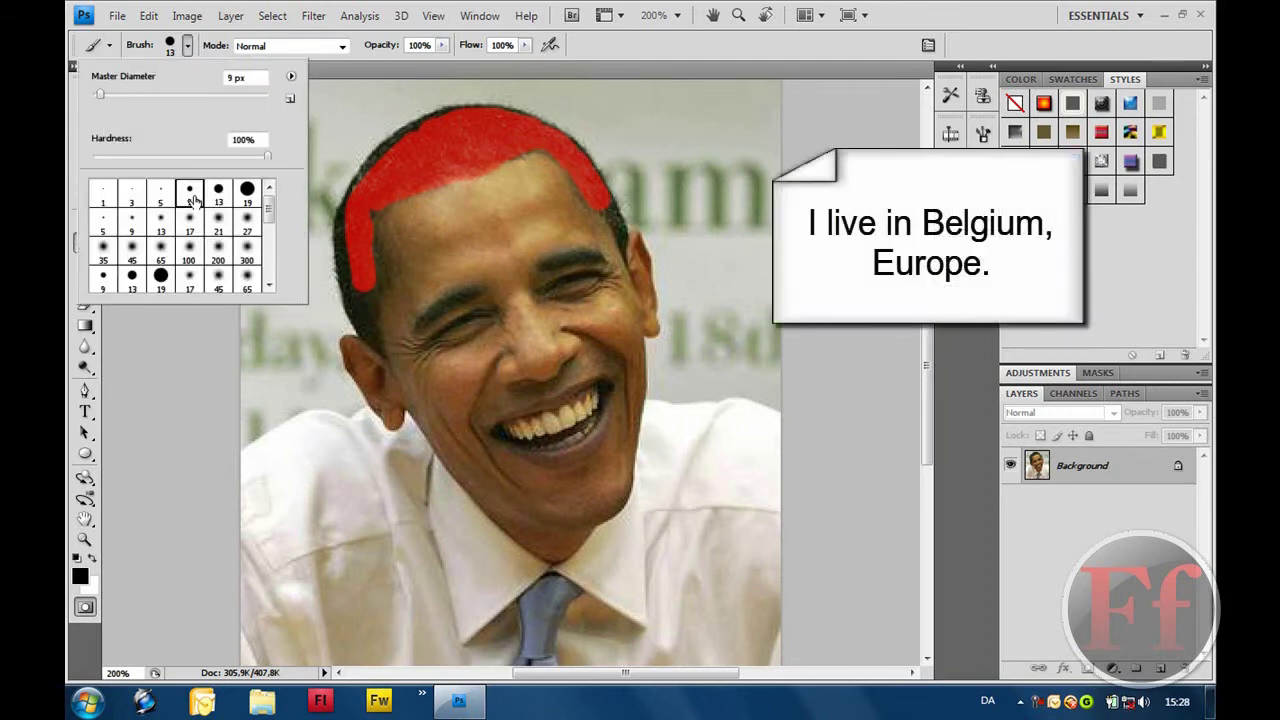
Step: Refine the mask with the 9 px brush along the forehead, left and right hairlines
left_click(614, 211)
left_click_drag(612, 212, 620, 254)
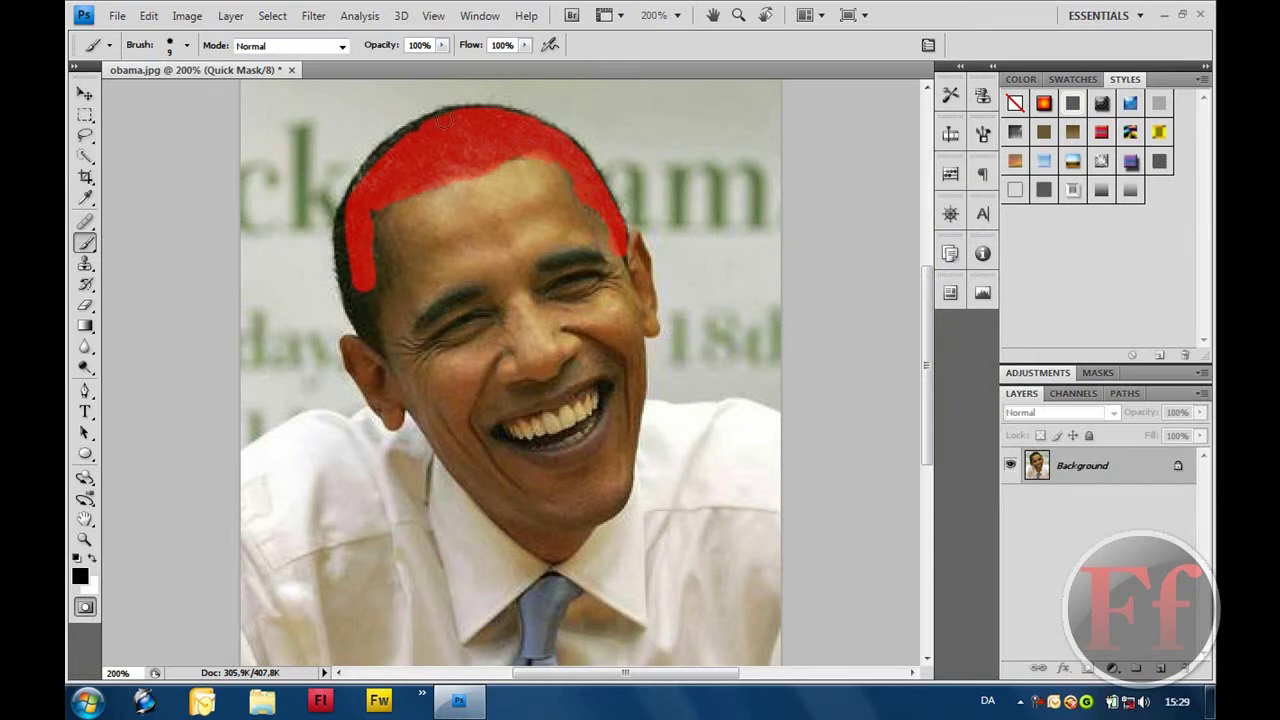
mouse_move(457, 117)
left_mouse_down()
mouse_move(372, 166)
mouse_move(387, 151)
mouse_move(424, 128)
mouse_move(346, 231)
left_mouse_up()
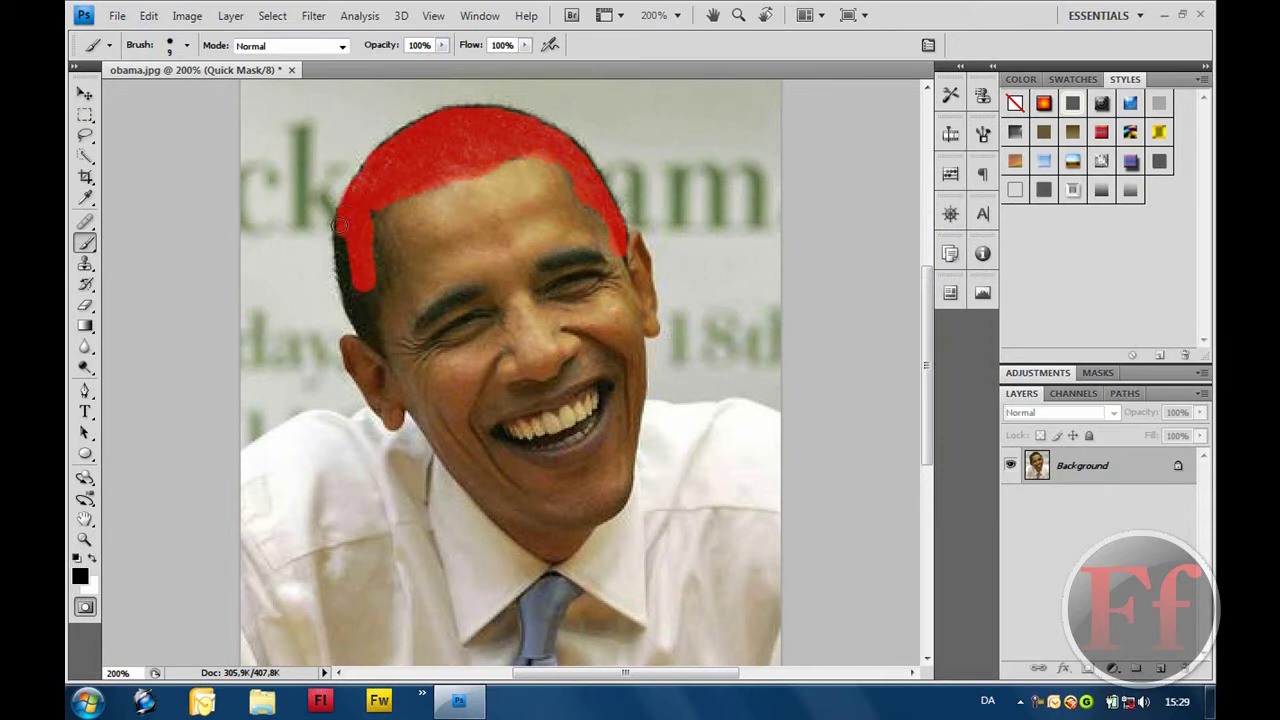
mouse_move(341, 247)
left_mouse_down()
mouse_move(372, 346)
mouse_move(369, 210)
left_mouse_up()
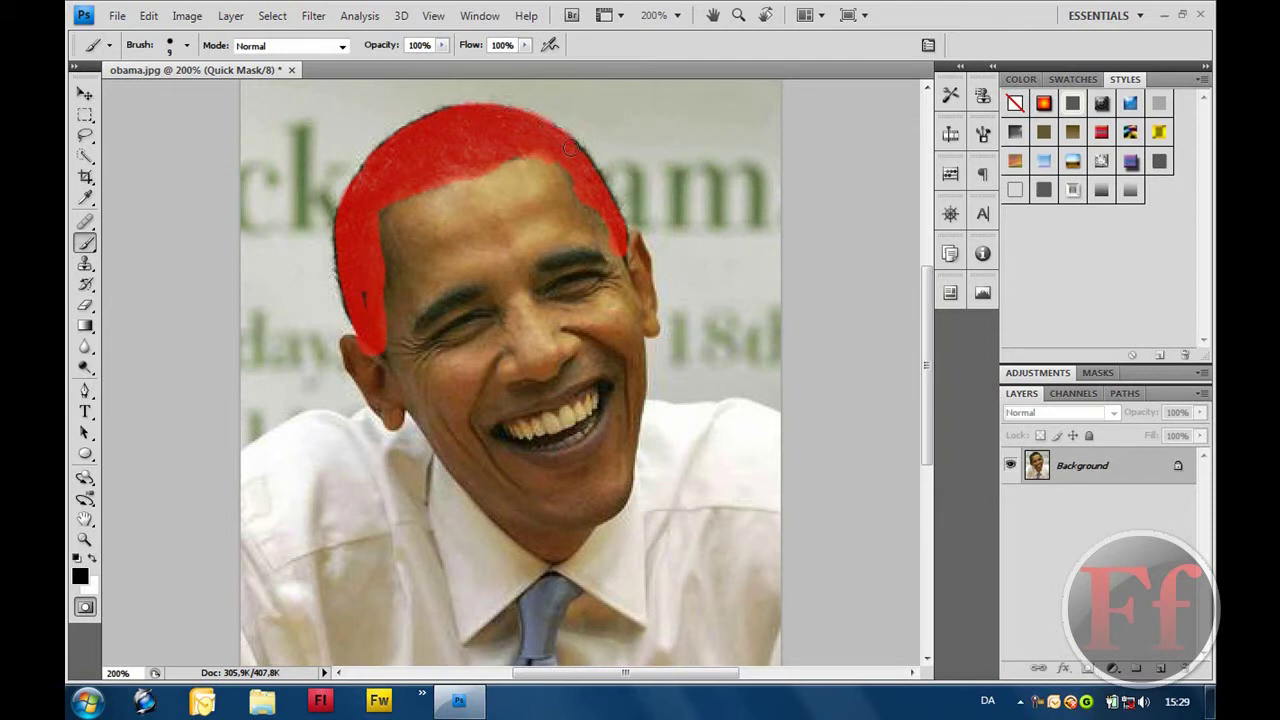
left_click_drag(578, 148, 615, 215)
left_click_drag(340, 218, 333, 265)
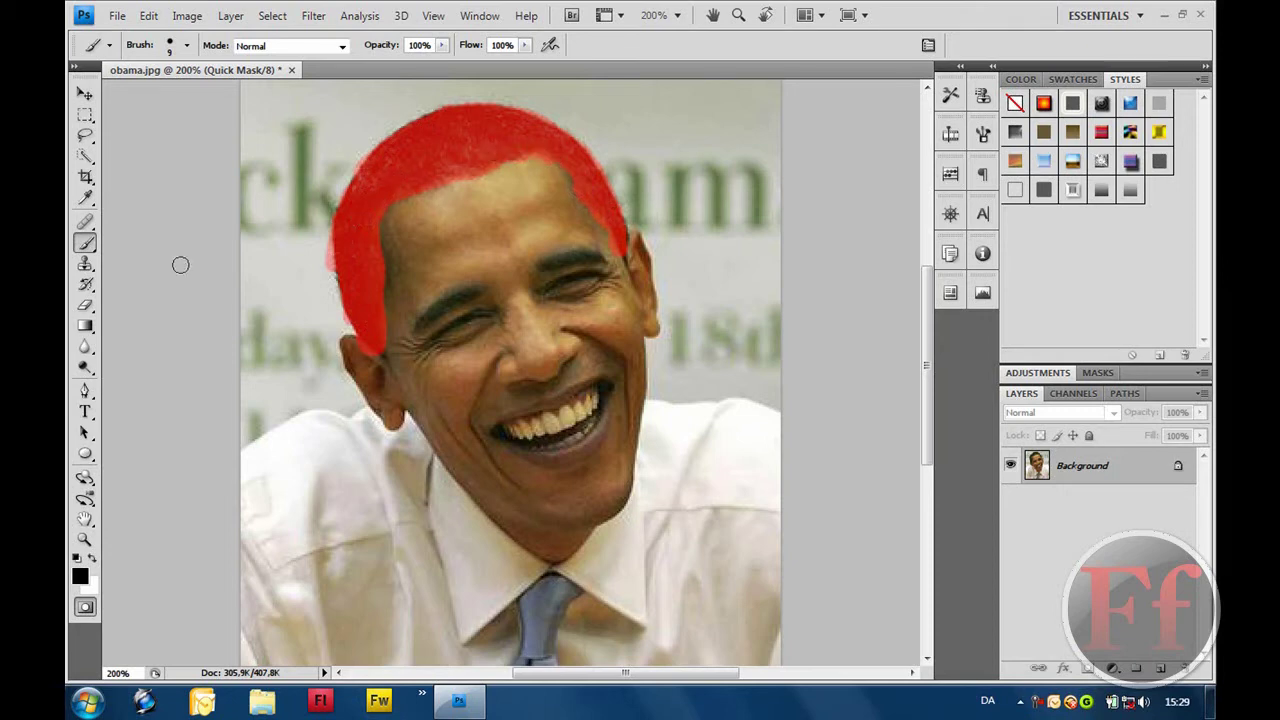
left_click(85, 540)
right_click(158, 425)
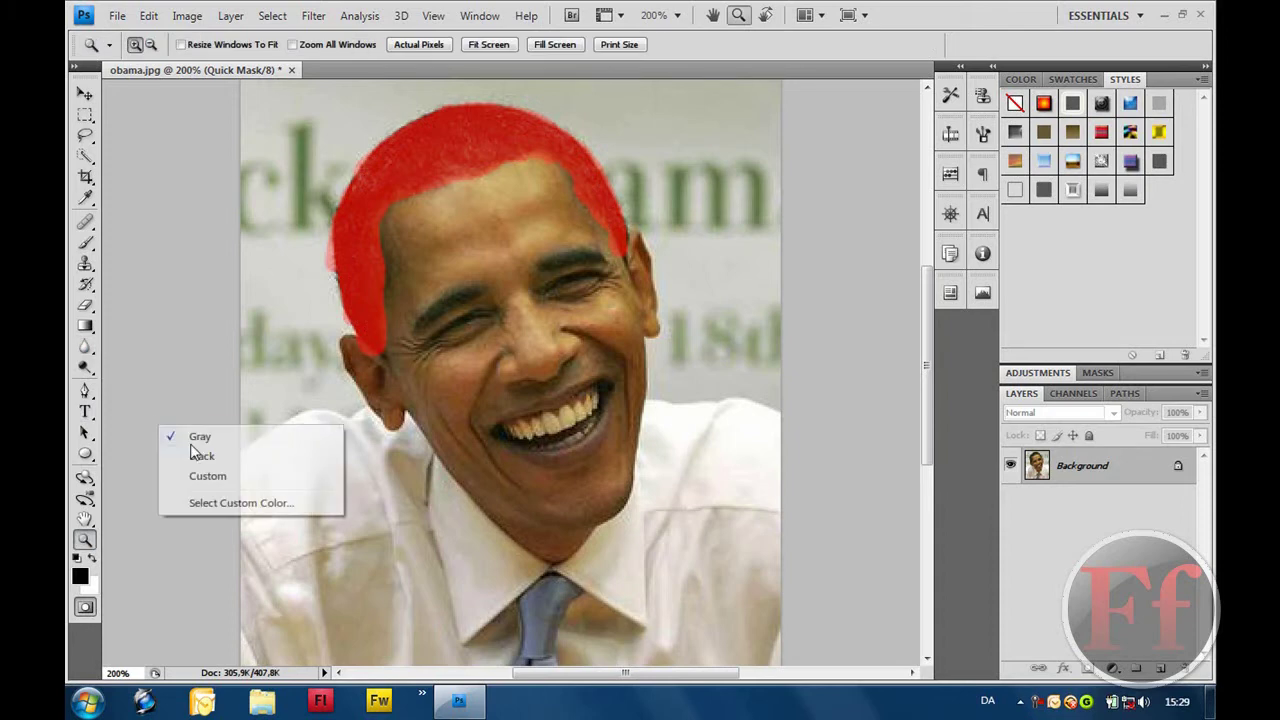
left_click(145, 363)
right_click(145, 363)
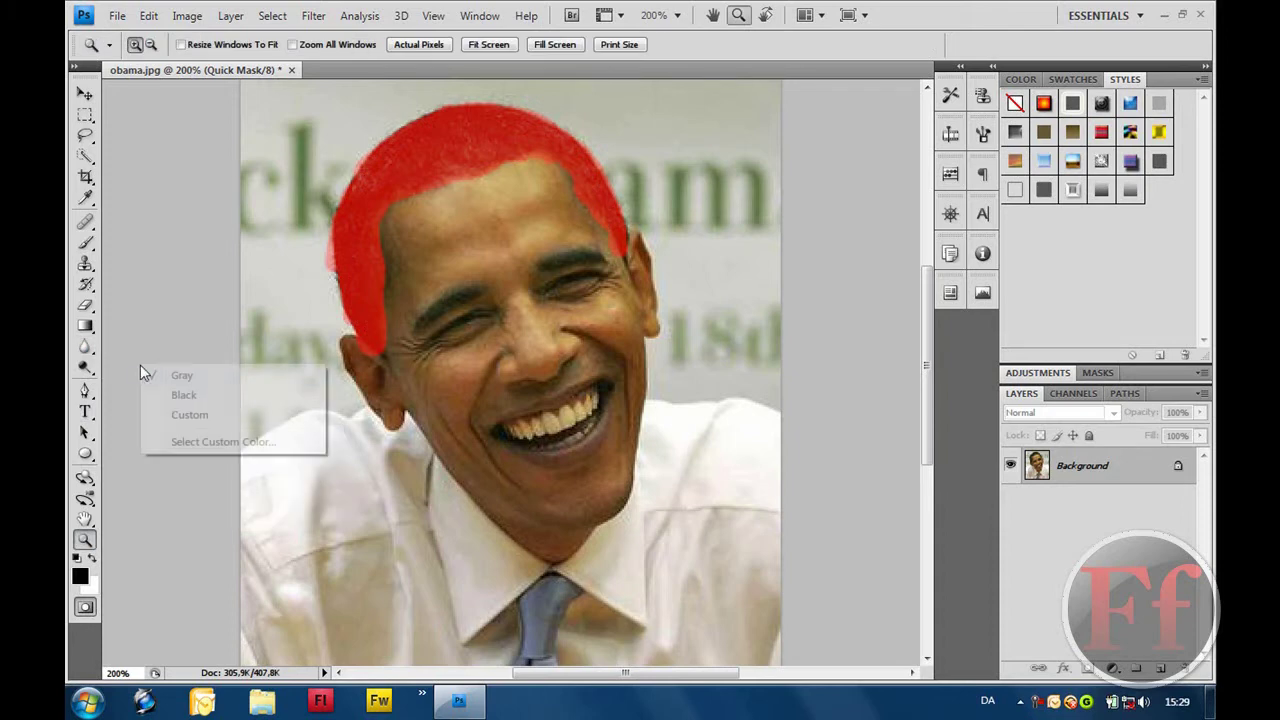
left_click(86, 94)
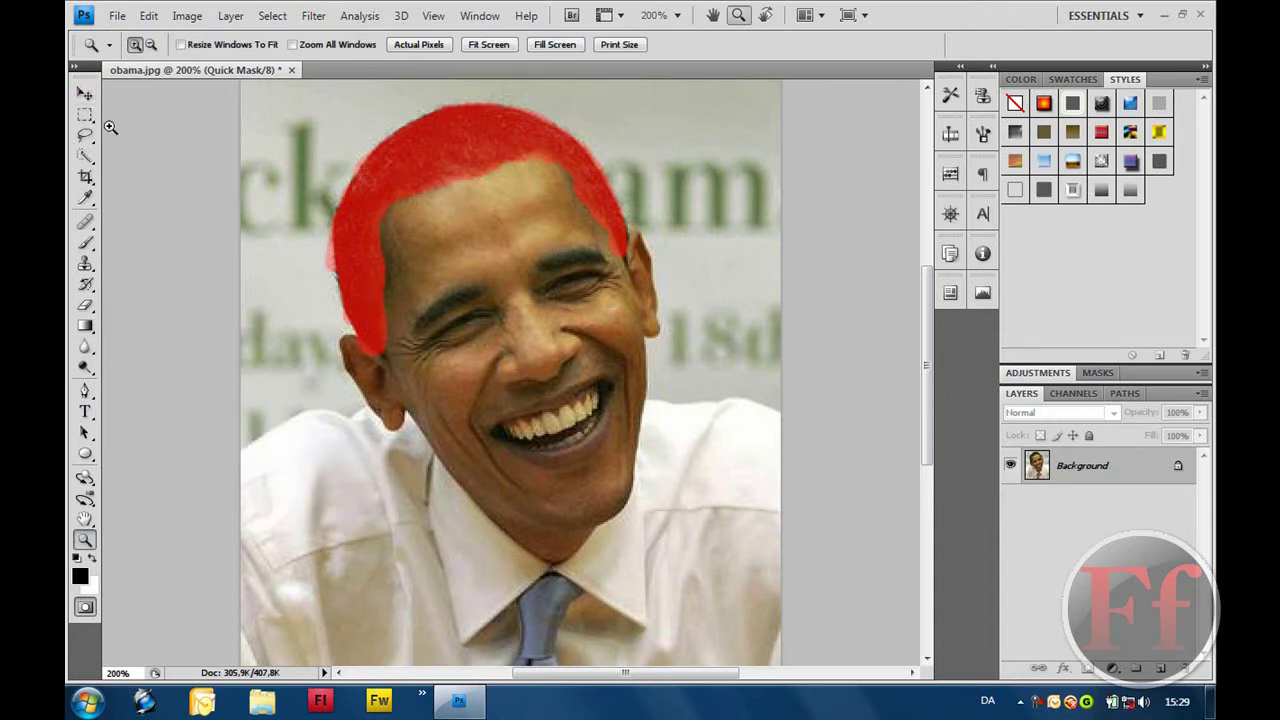
left_click(85, 94)
right_click(160, 130)
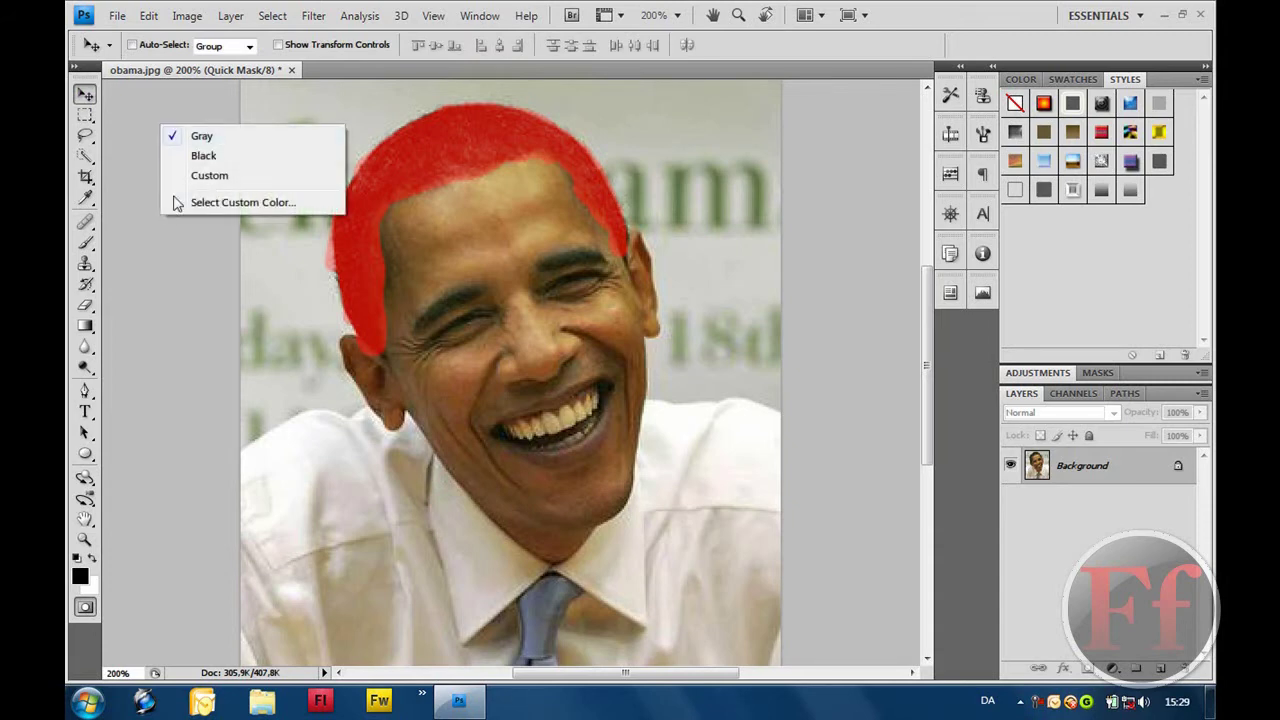
left_click(85, 539)
right_click(137, 530)
left_click(85, 539)
left_click(85, 539)
right_click(108, 530)
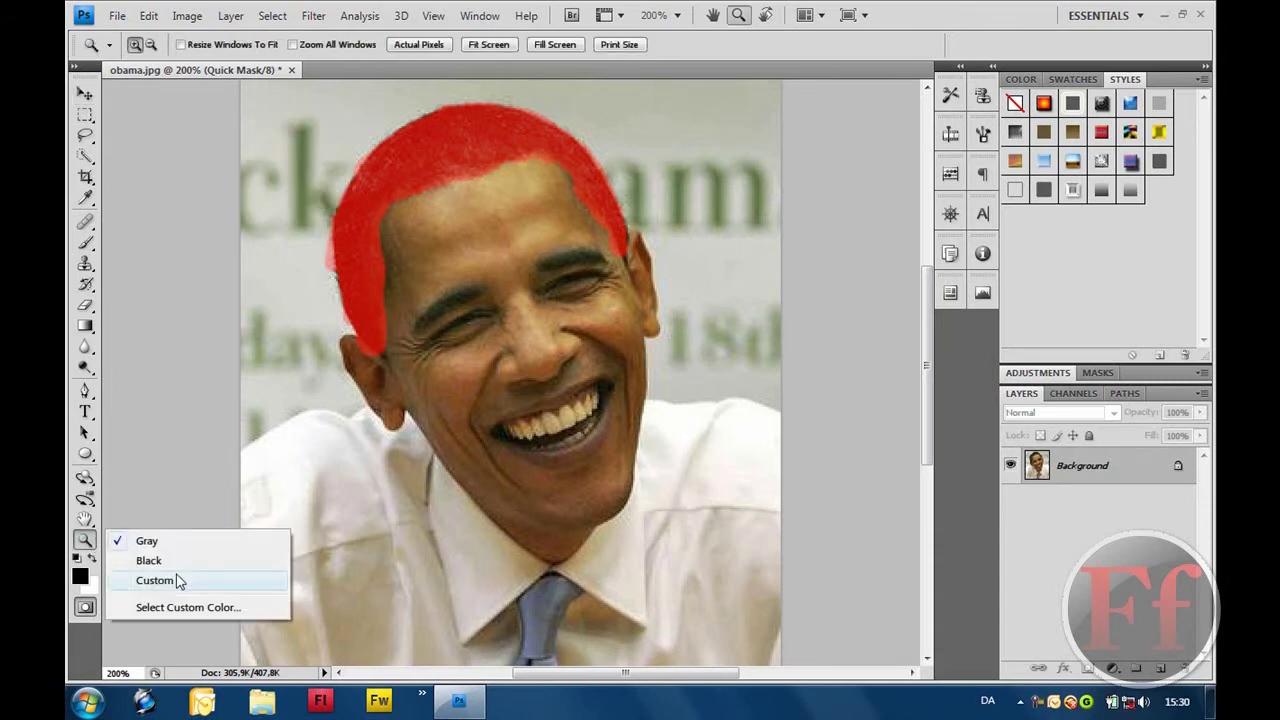
right_click(185, 491)
left_click(1097, 476)
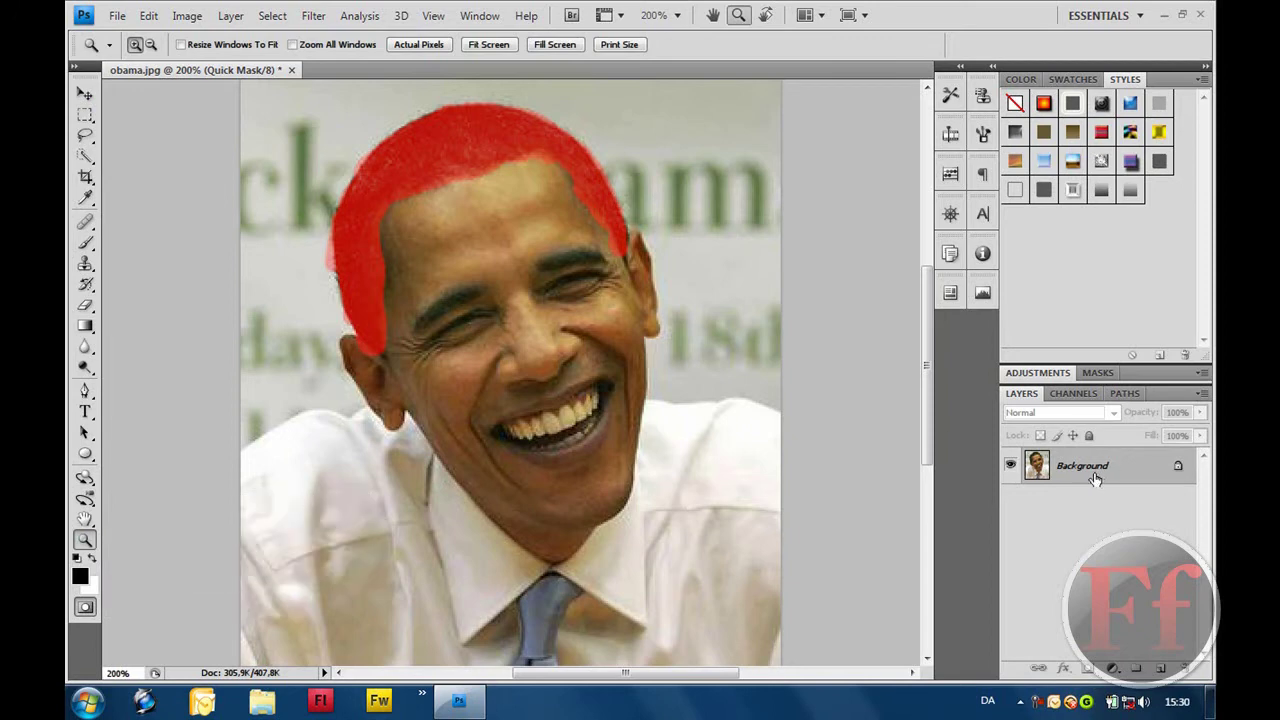
left_click(85, 606)
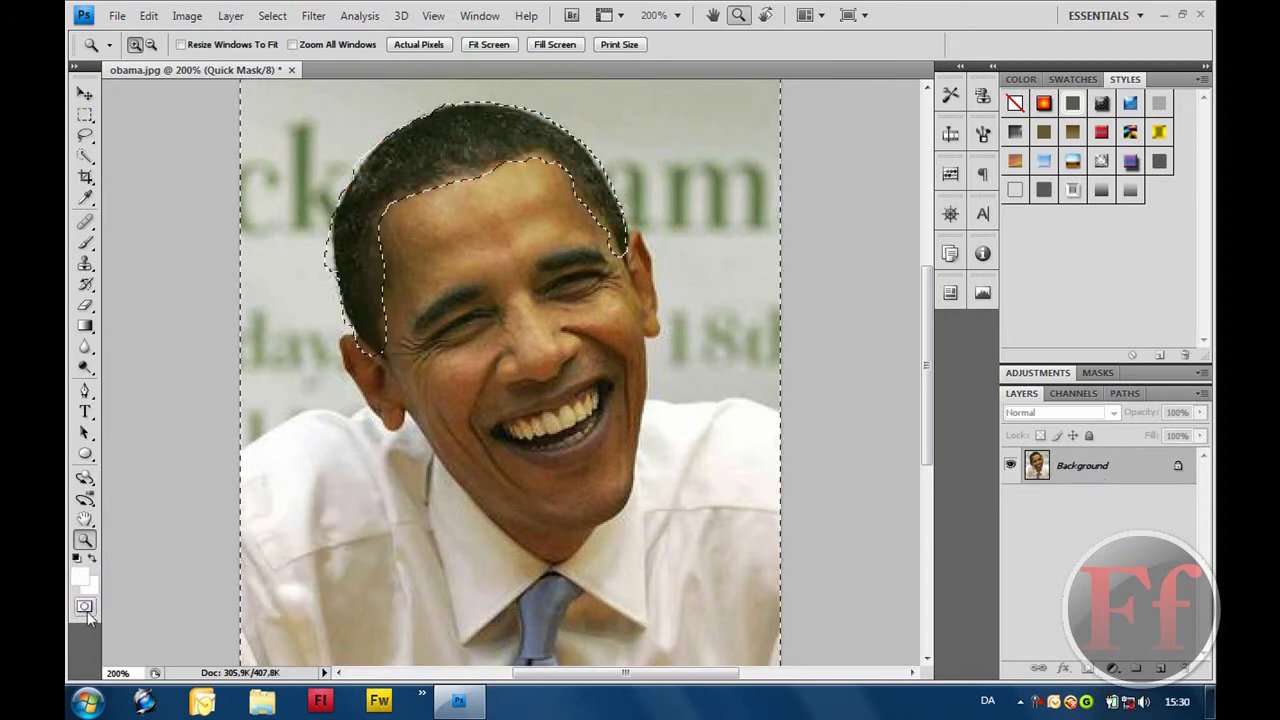
right_click(249, 566)
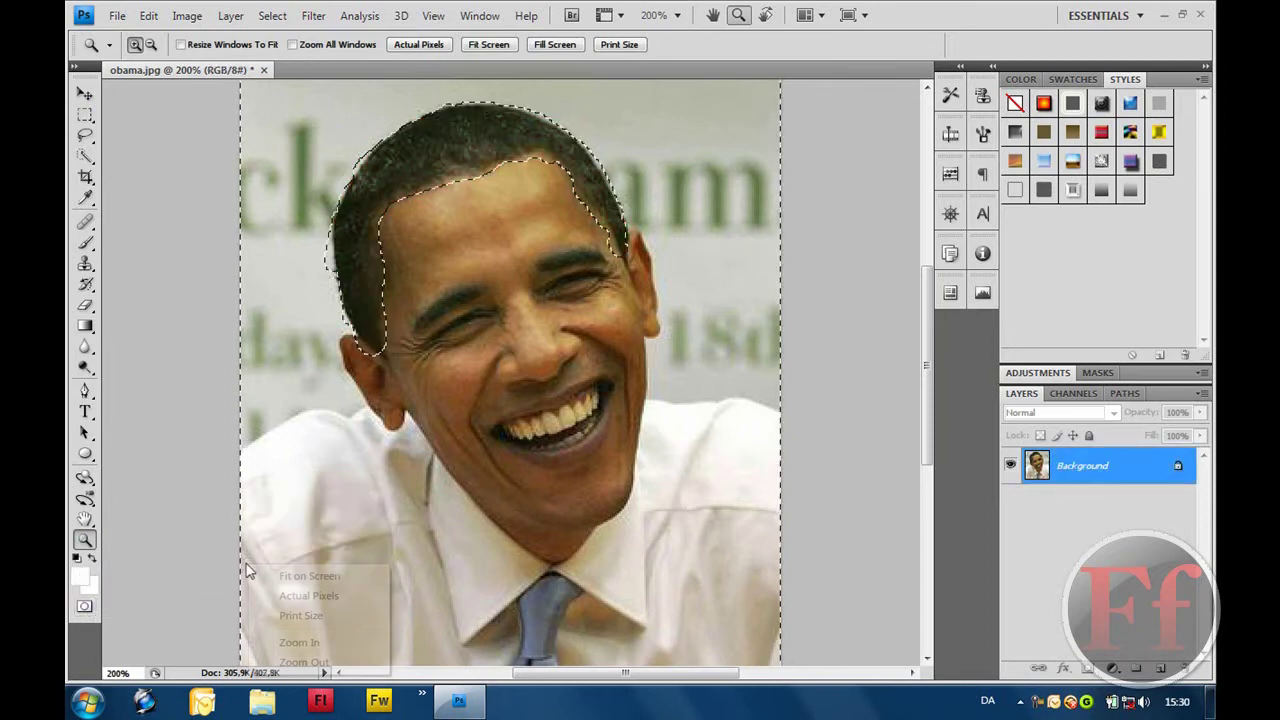
left_click(85, 606)
left_click(85, 606)
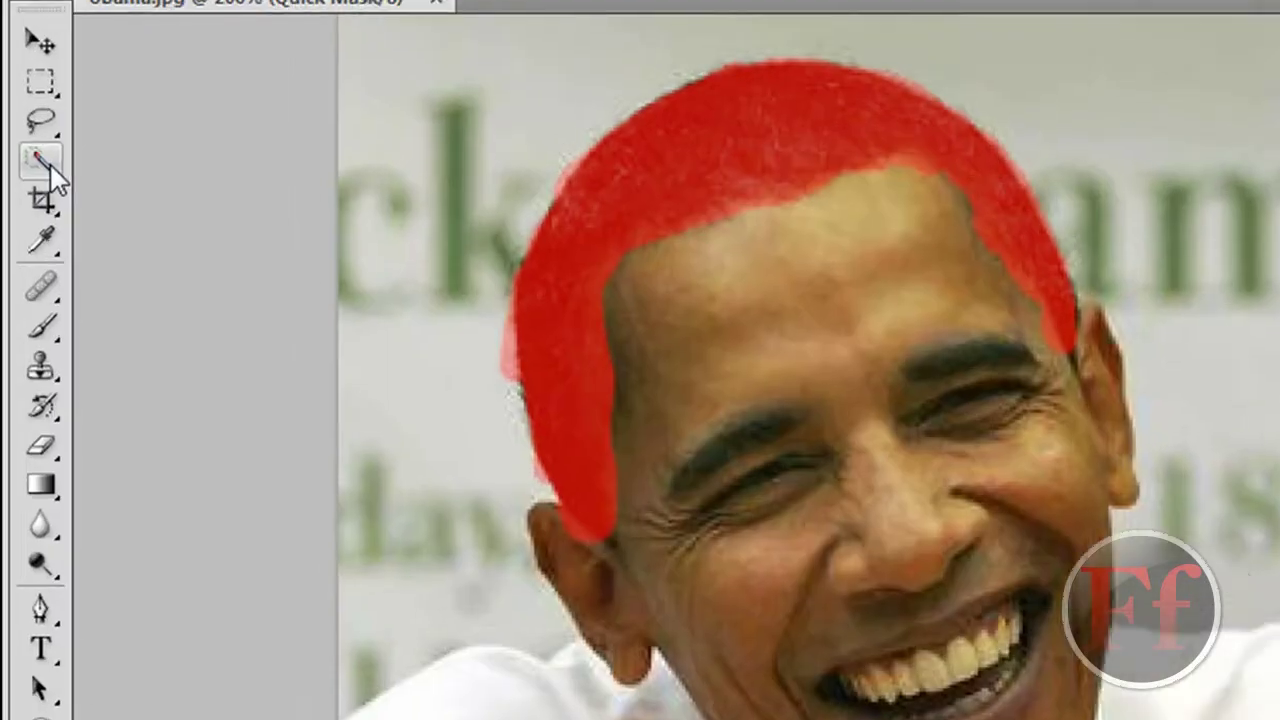
right_click(88, 155)
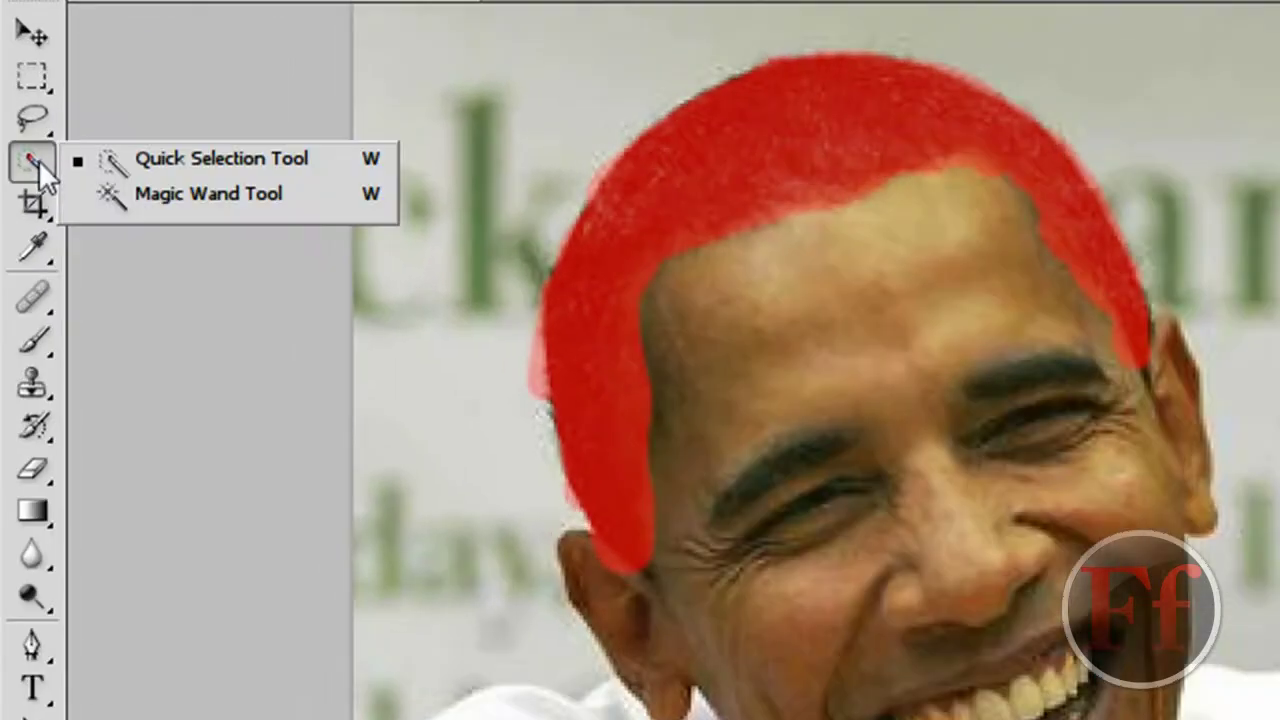
Step: Quick-select the masked hair and add a Soft Light Solid Color fill layer, Color Fill 1
left_click(196, 160)
left_click_drag(626, 530, 594, 449)
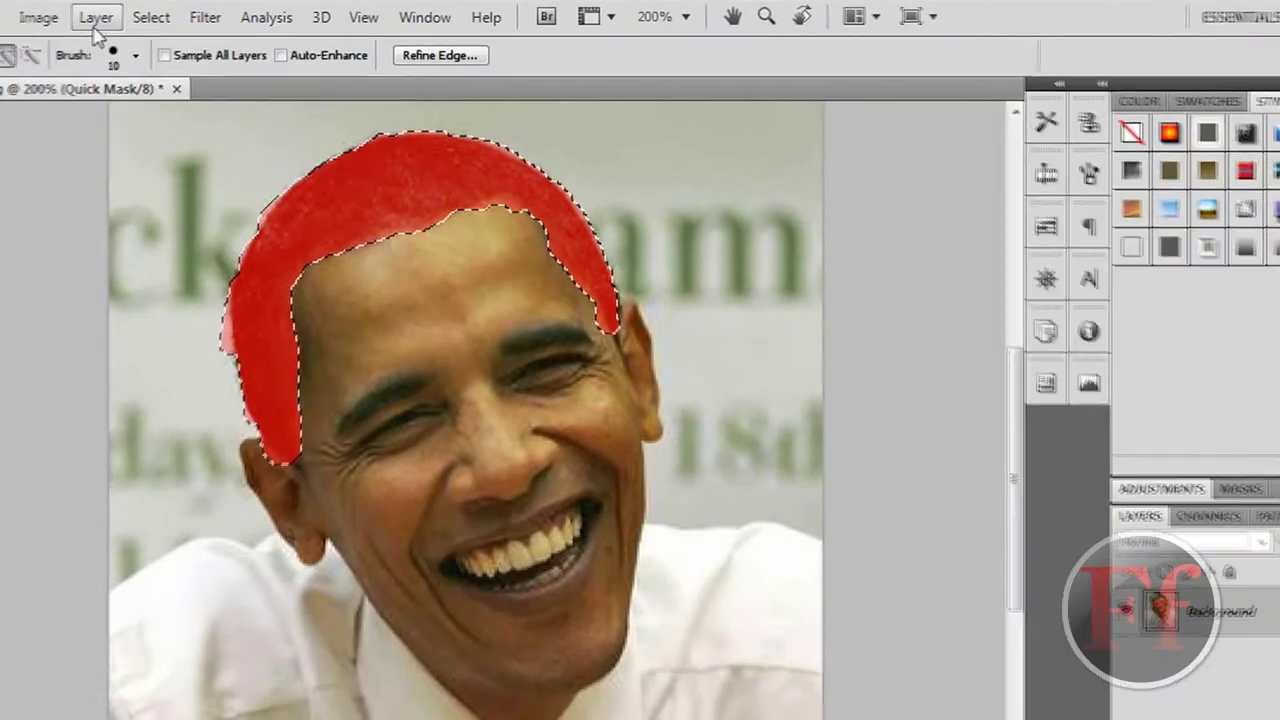
left_click(95, 22)
mouse_move(220, 203)
left_click(380, 204)
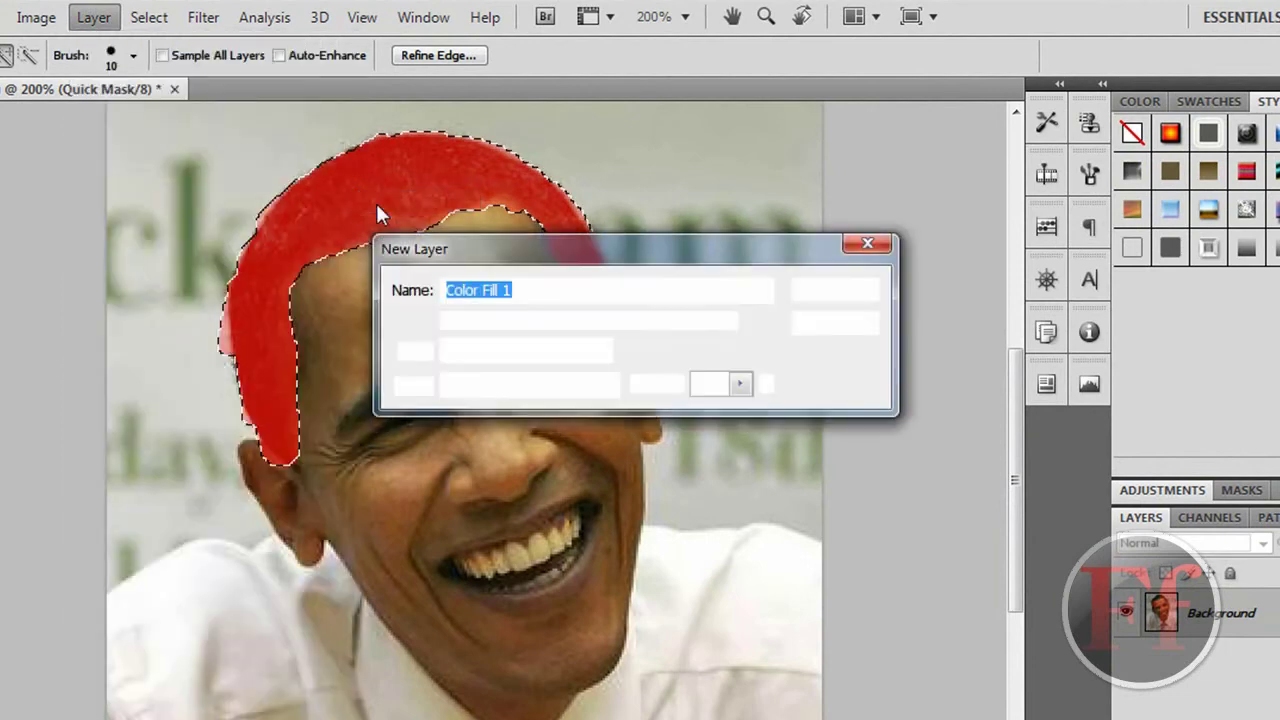
left_click(535, 385)
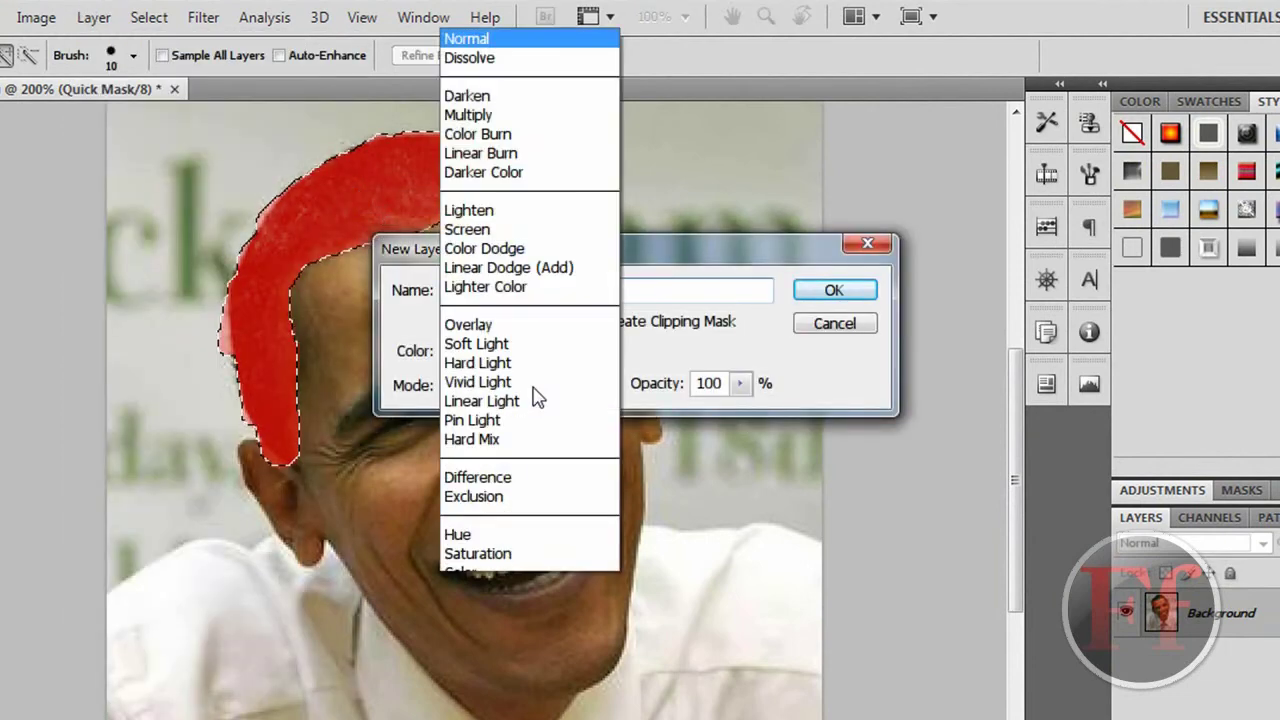
left_click(528, 314)
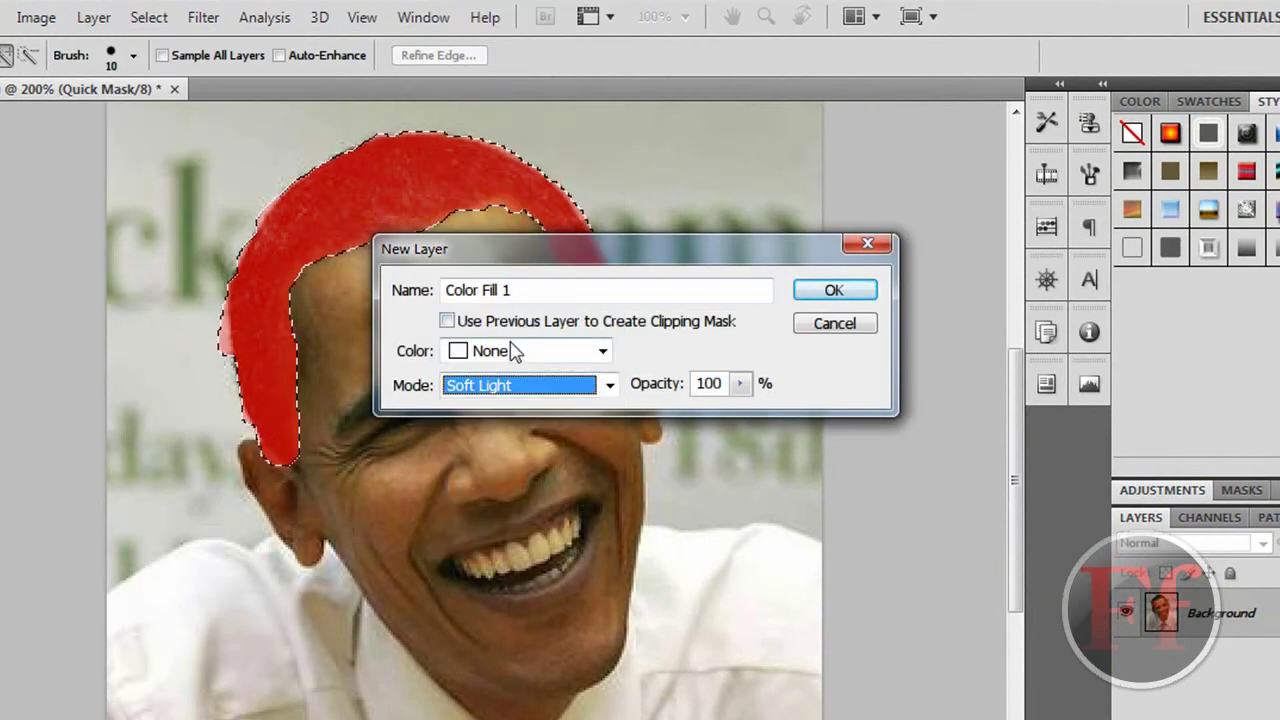
left_click(828, 289)
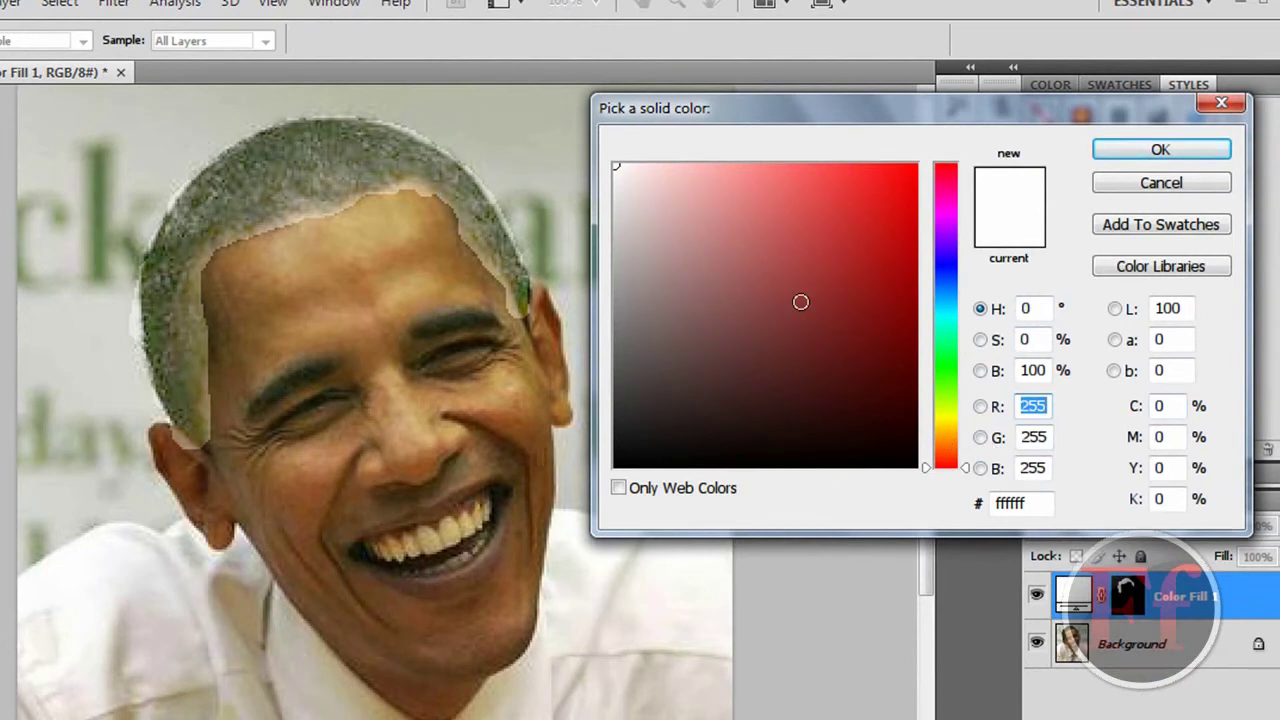
Step: Set the Color Fill 1 colour to bright green 00ff1e and accept it
left_click_drag(653, 323, 918, 163)
left_click(853, 271)
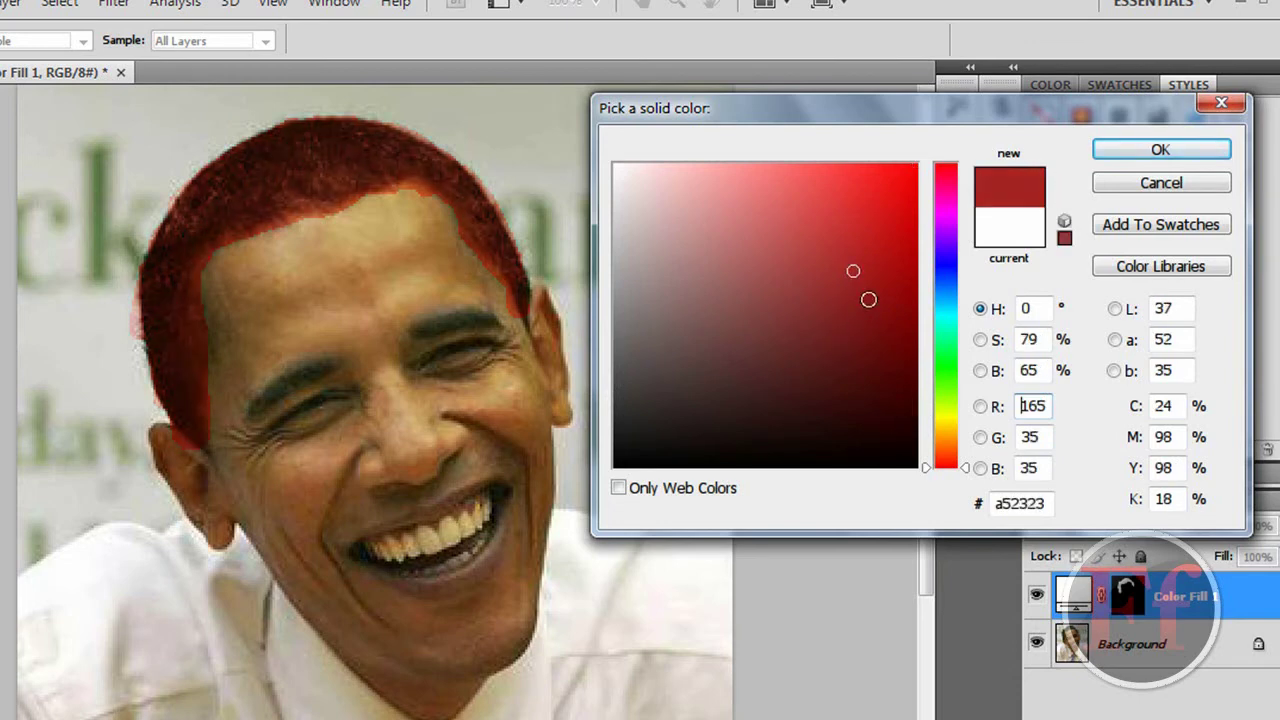
left_click(868, 299)
mouse_move(896, 347)
left_mouse_down()
mouse_move(905, 178)
mouse_move(936, 183)
left_mouse_up()
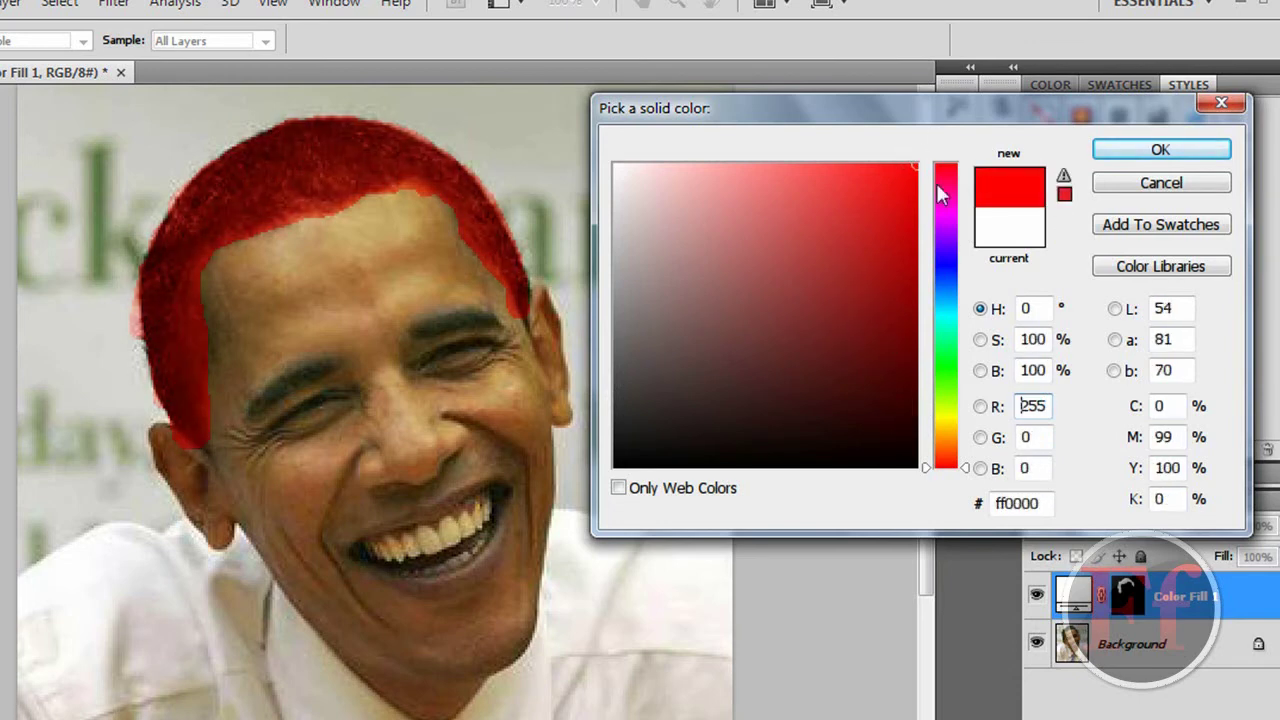
left_click(946, 360)
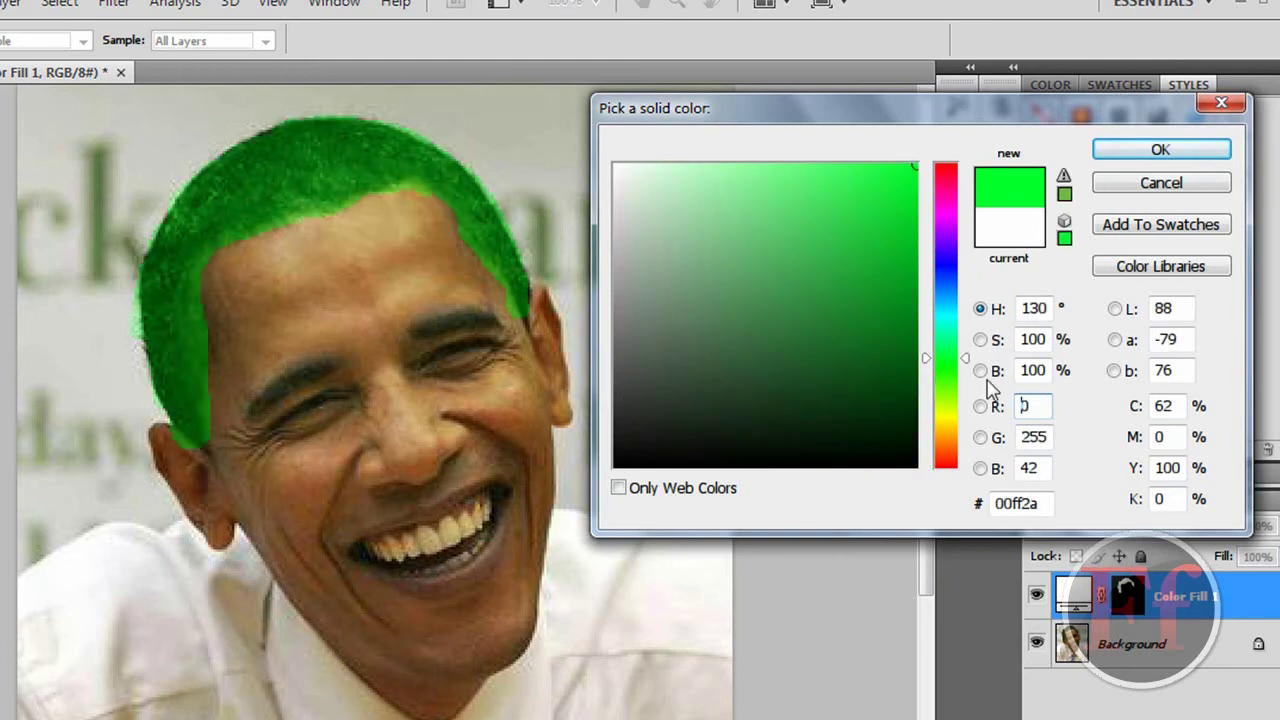
left_click(957, 412)
left_click(962, 422)
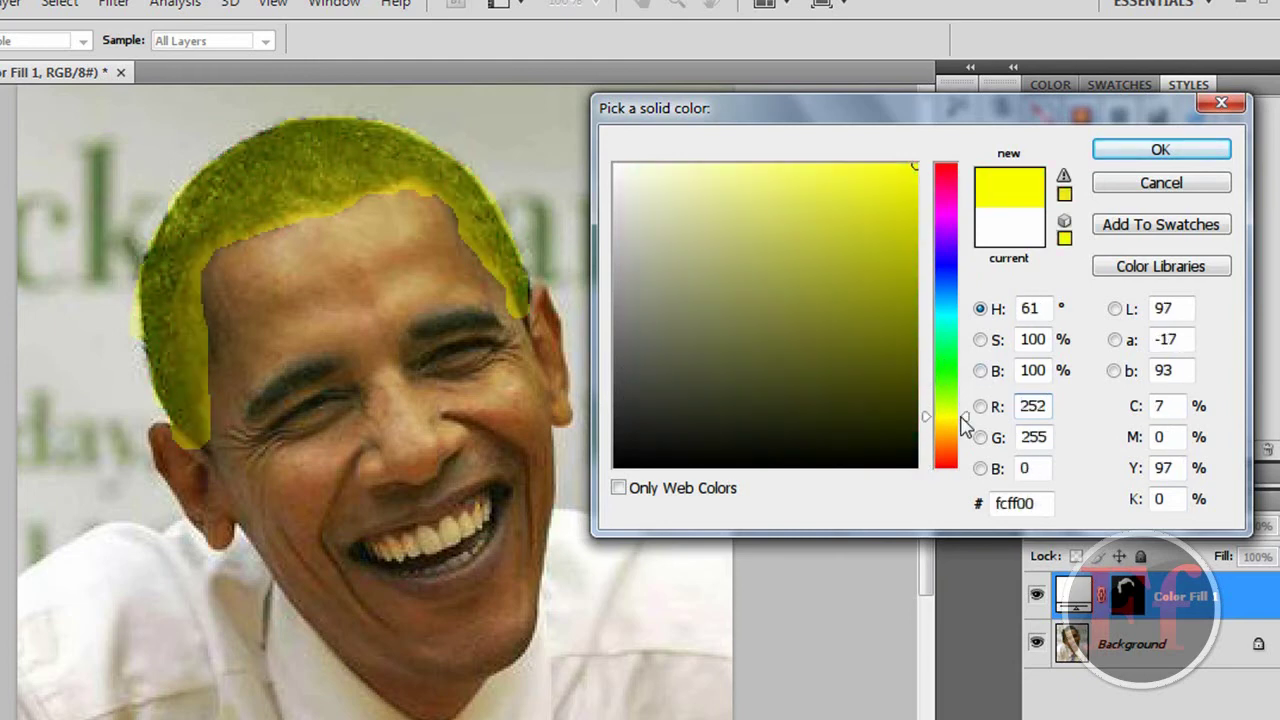
left_click_drag(962, 422, 952, 270)
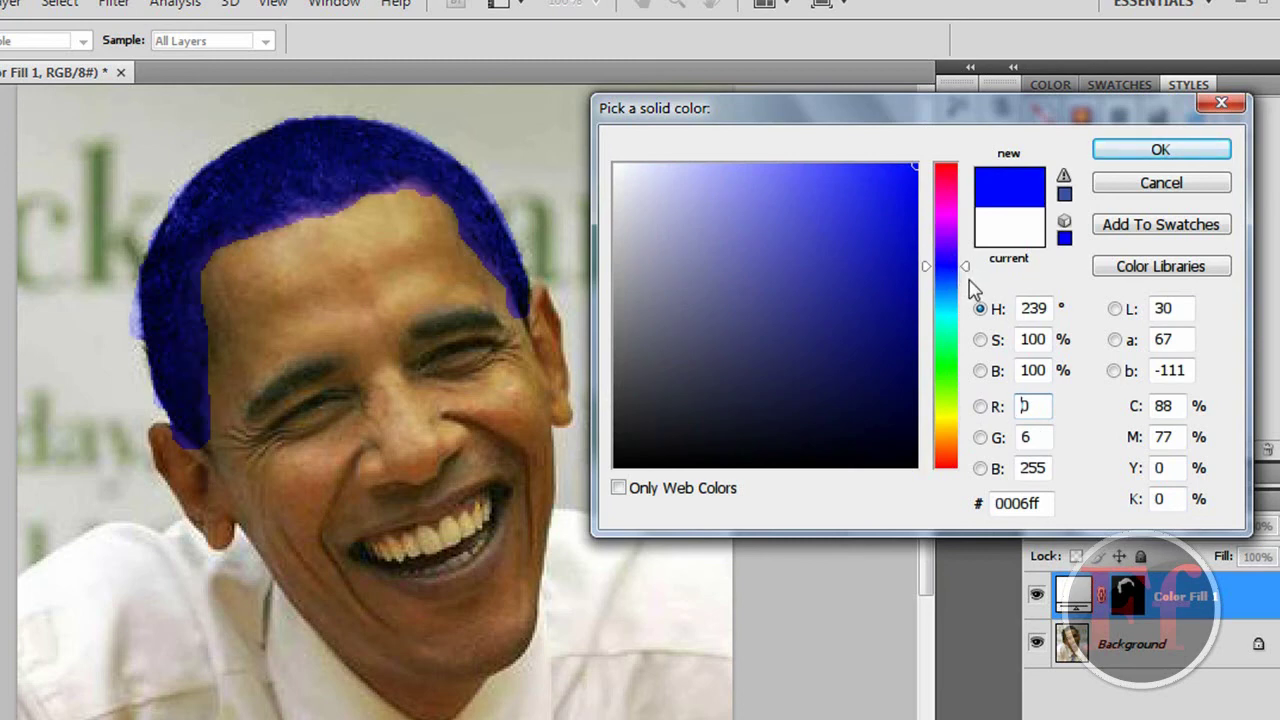
mouse_move(968, 287)
left_mouse_down()
mouse_move(963, 170)
mouse_move(952, 385)
mouse_move(953, 362)
left_mouse_up()
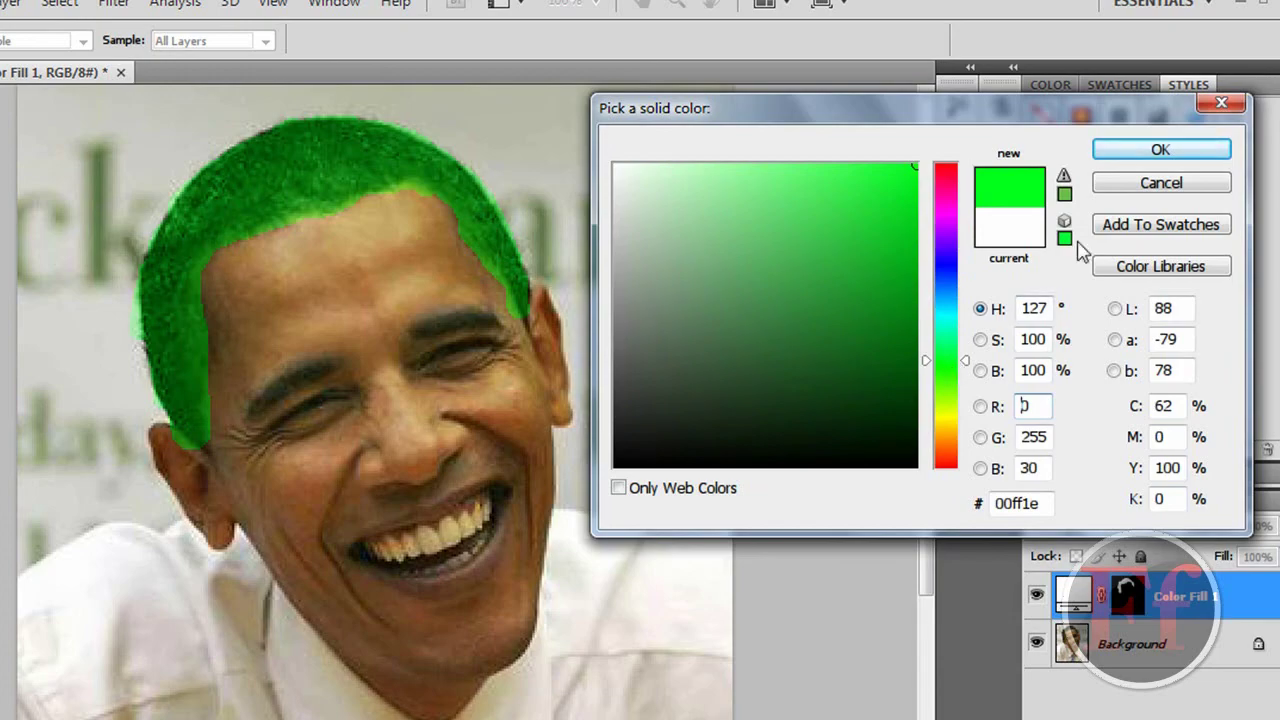
left_click(1110, 155)
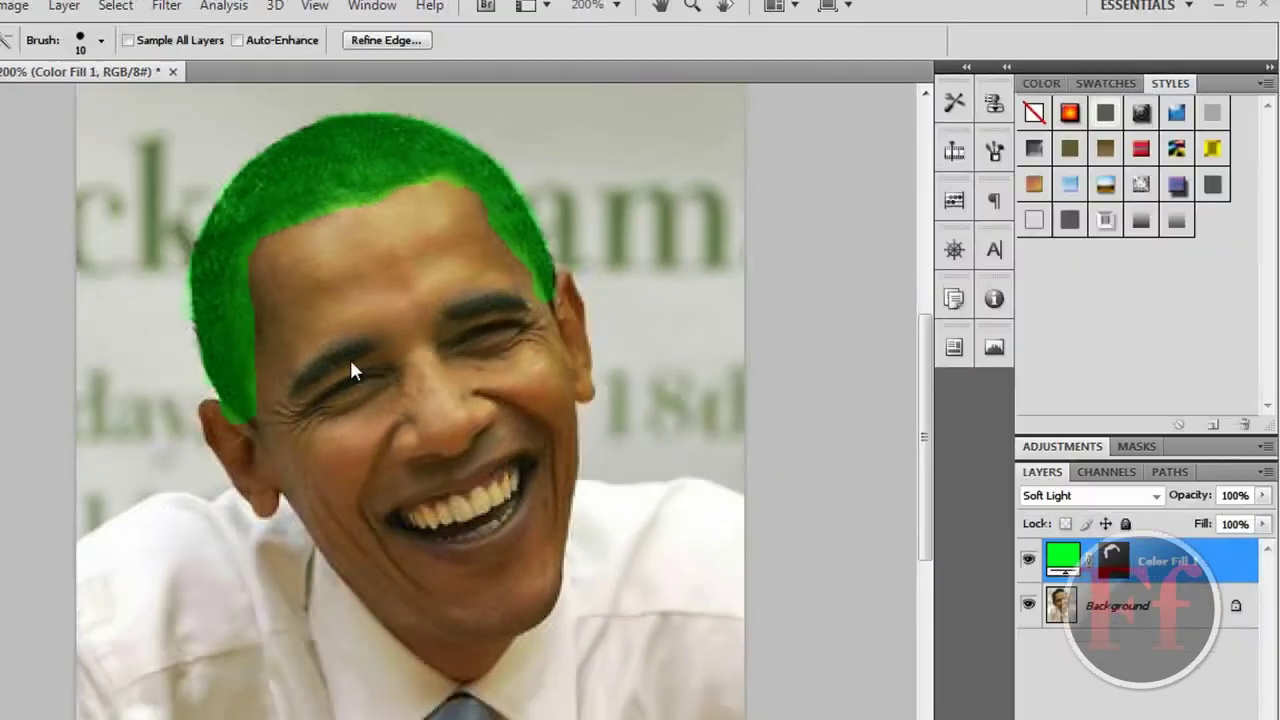